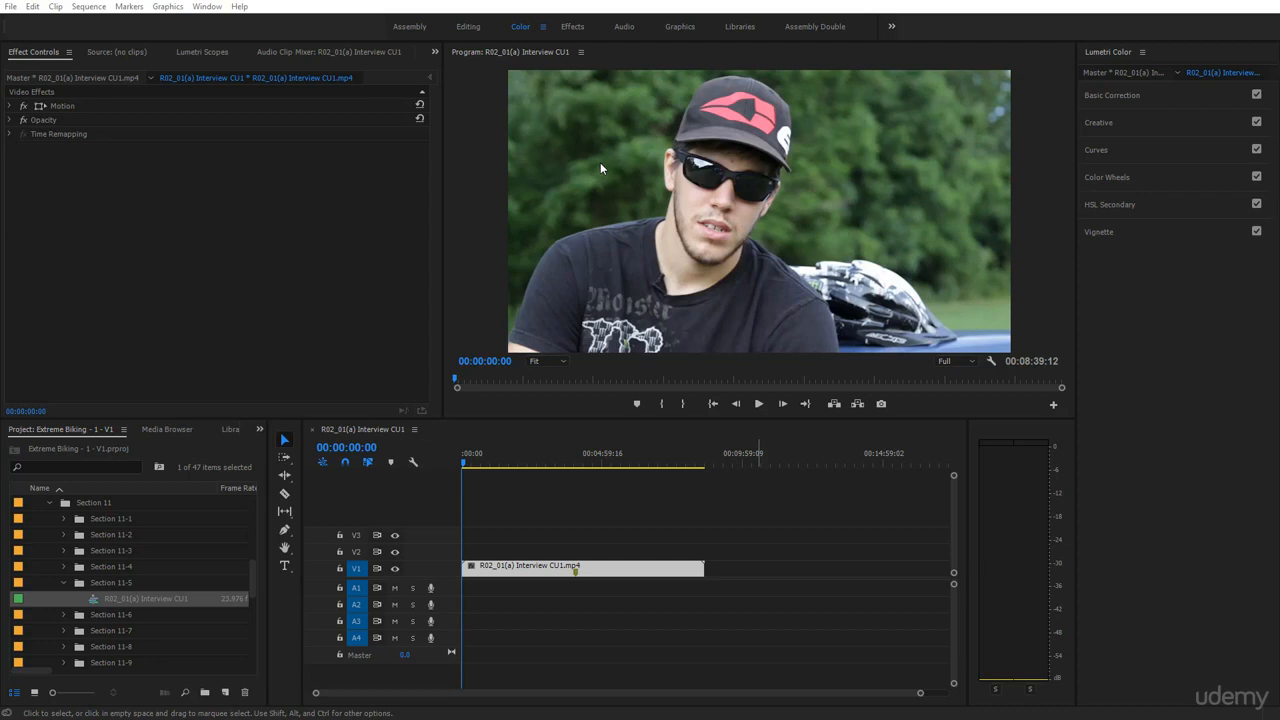
Expand HSL Secondary and its Key, Refine and Correction sections
{"action": "left_click", "coordinate": [1100, 206]}
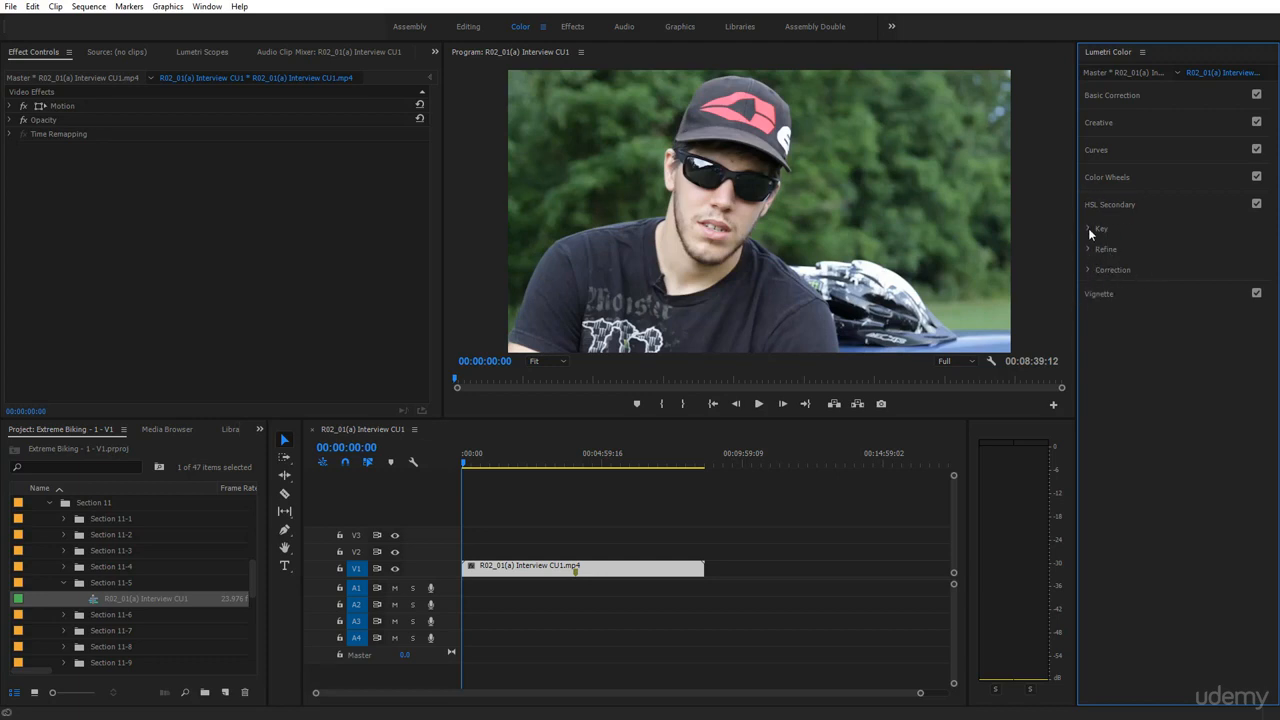
{"action": "left_click", "coordinate": [1089, 229]}
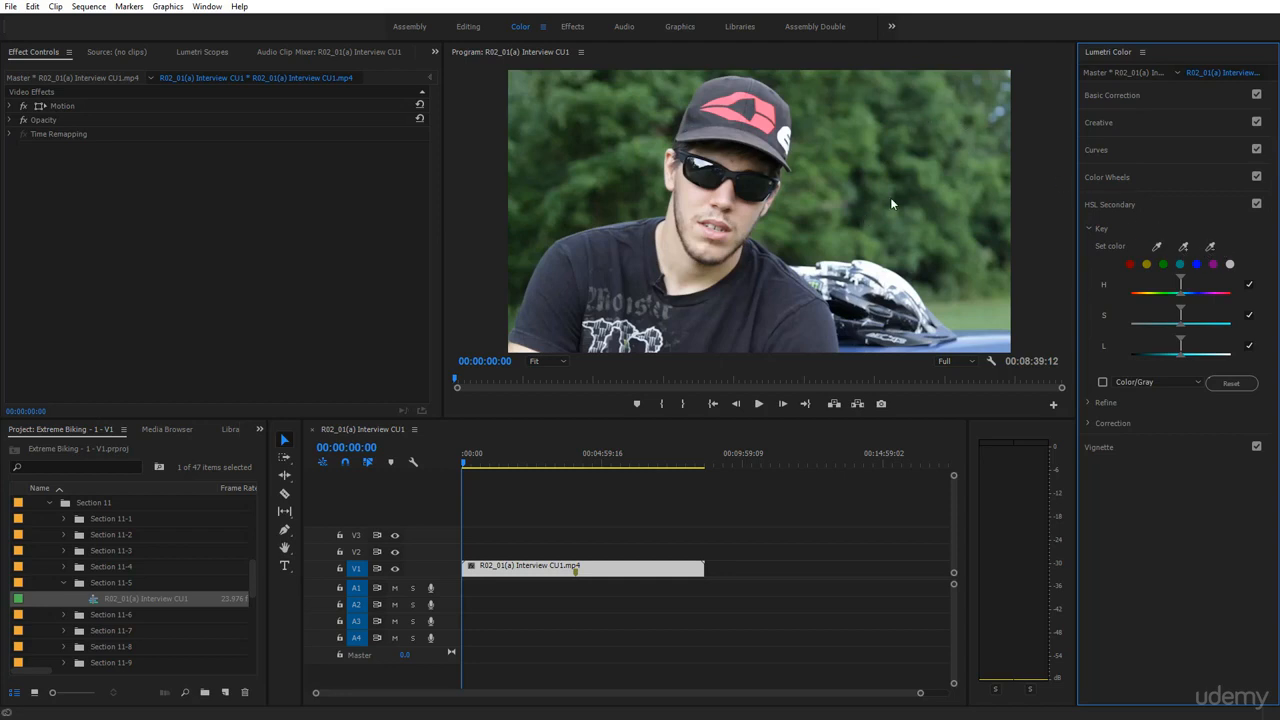
{"action": "left_click", "coordinate": [1088, 402]}
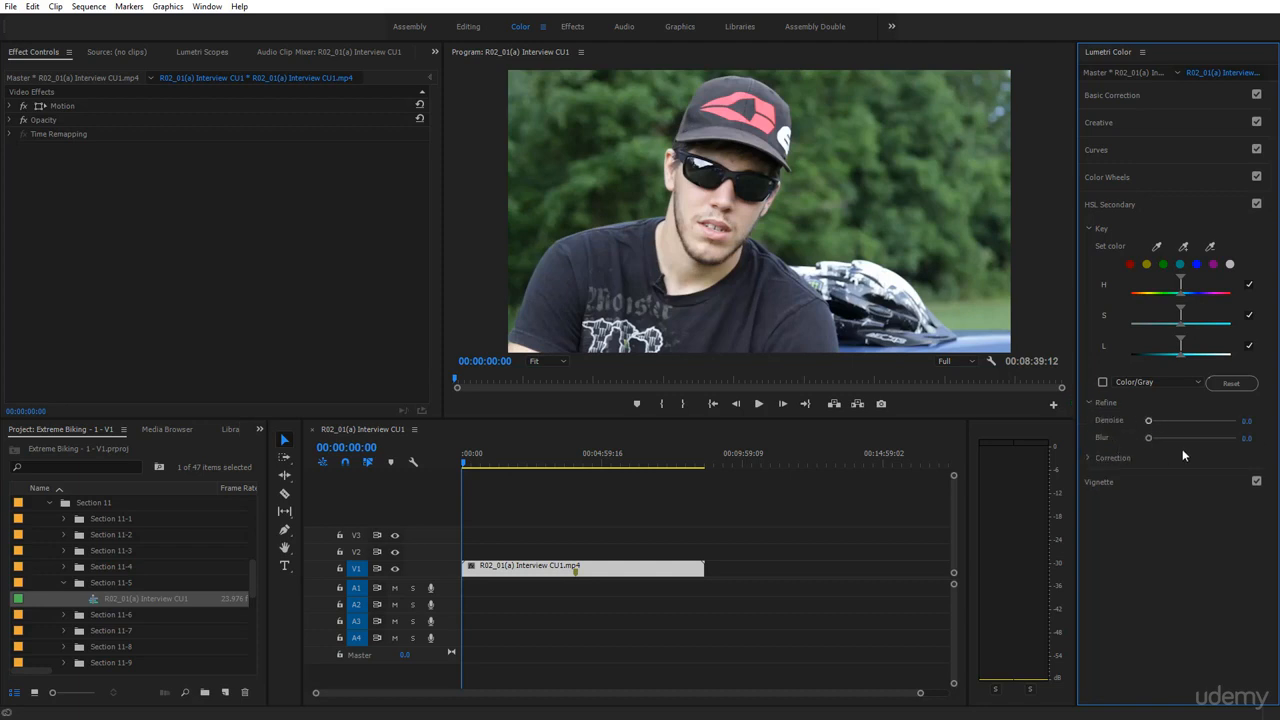
{"action": "left_click", "coordinate": [1089, 457]}
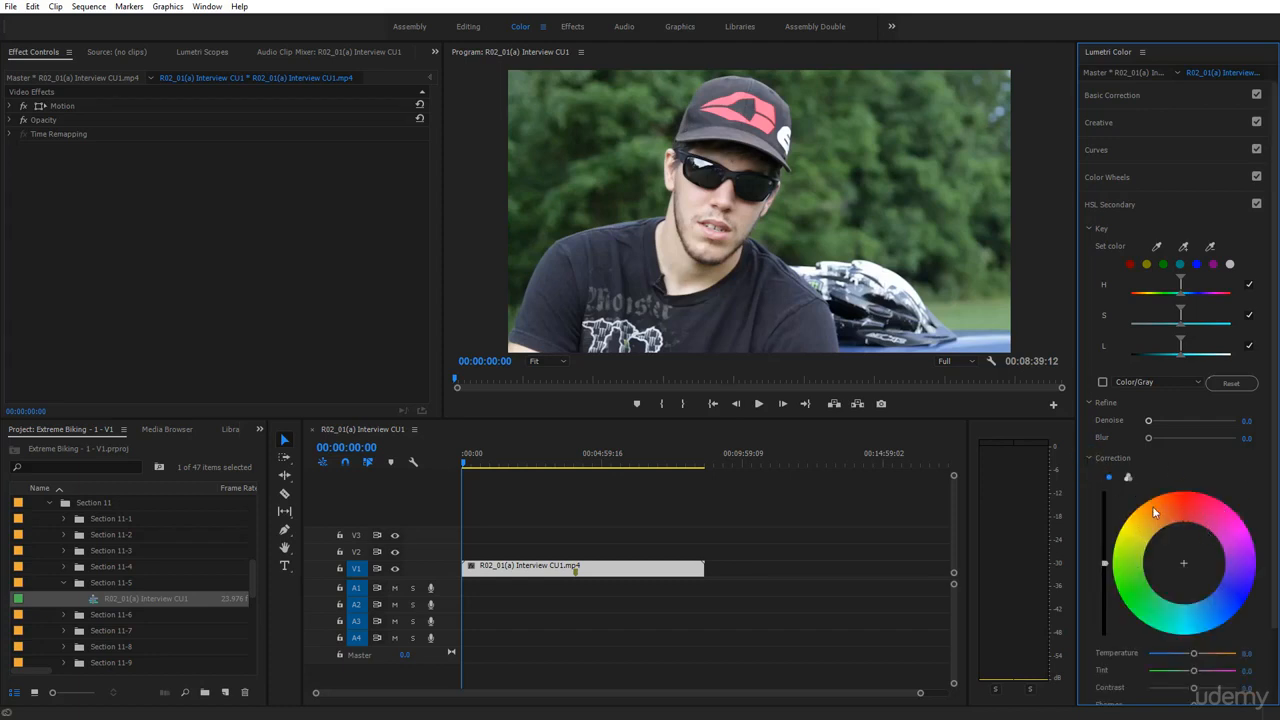
Toggle the correction between three-way and single wheel, ending on the single wheel
{"action": "left_click", "coordinate": [1129, 479]}
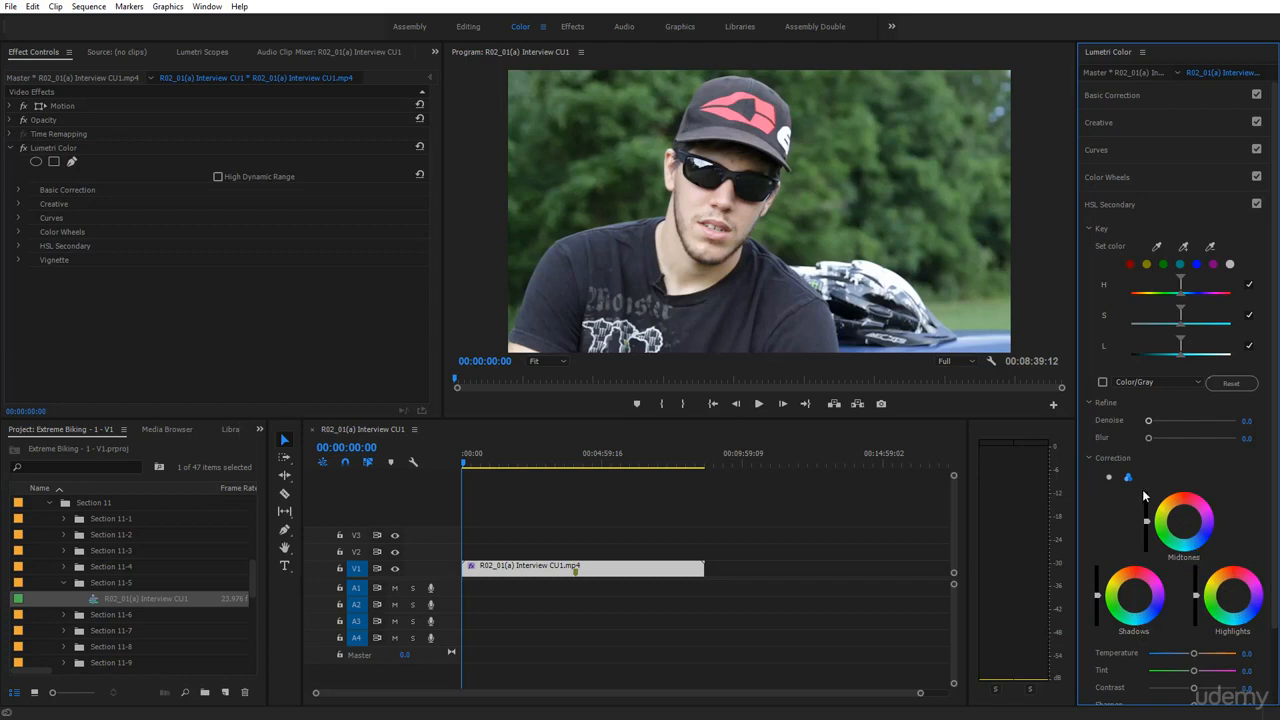
{"action": "left_click", "coordinate": [1109, 478]}
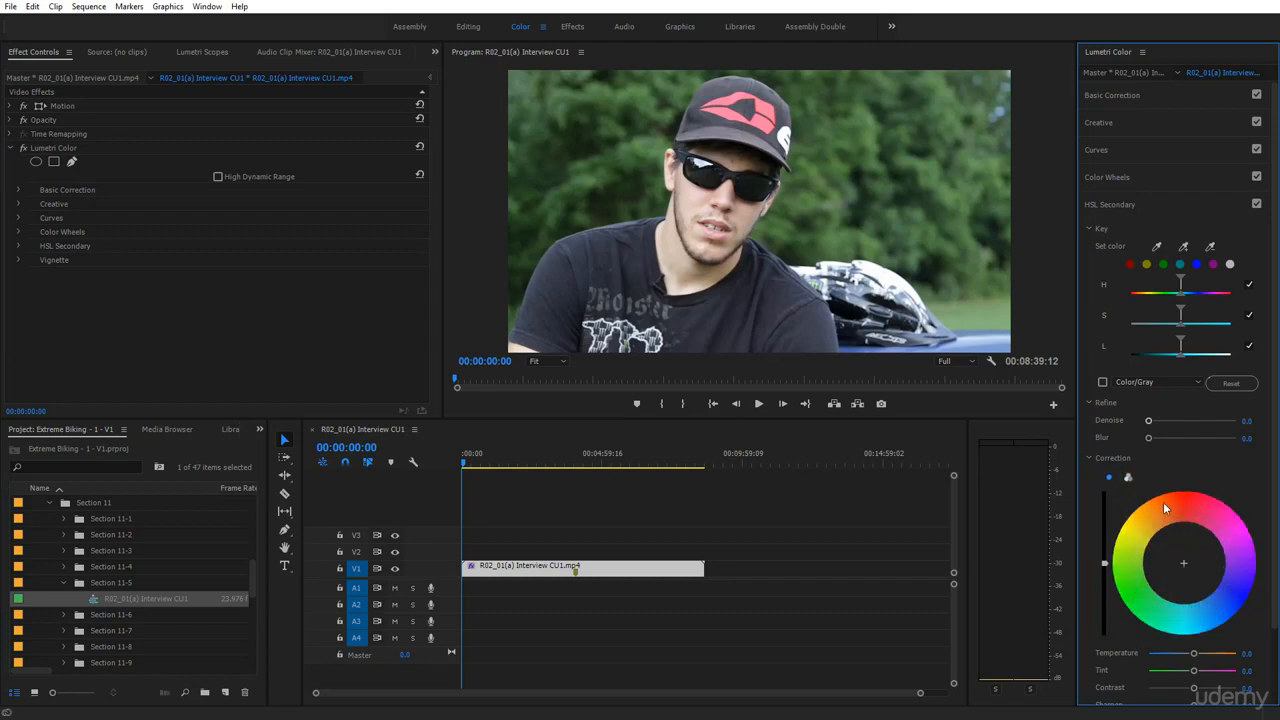
{"action": "left_click", "coordinate": [1129, 478]}
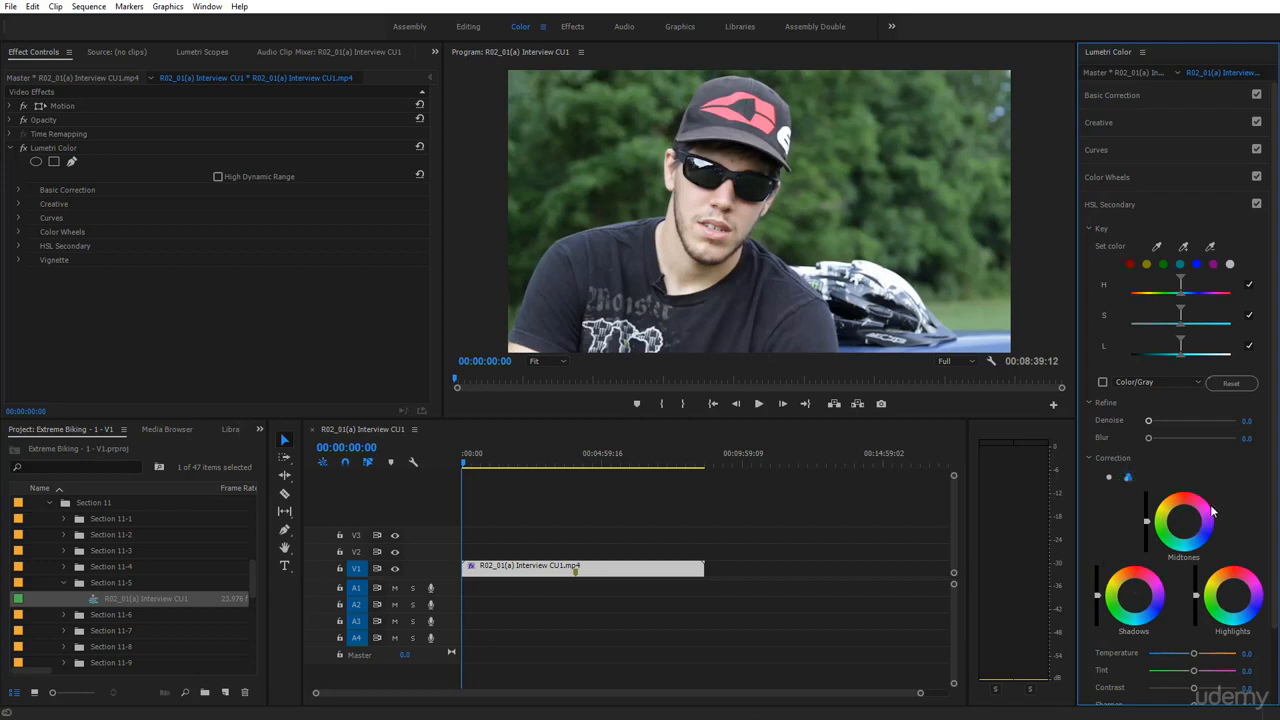
{"action": "left_click", "coordinate": [1109, 478]}
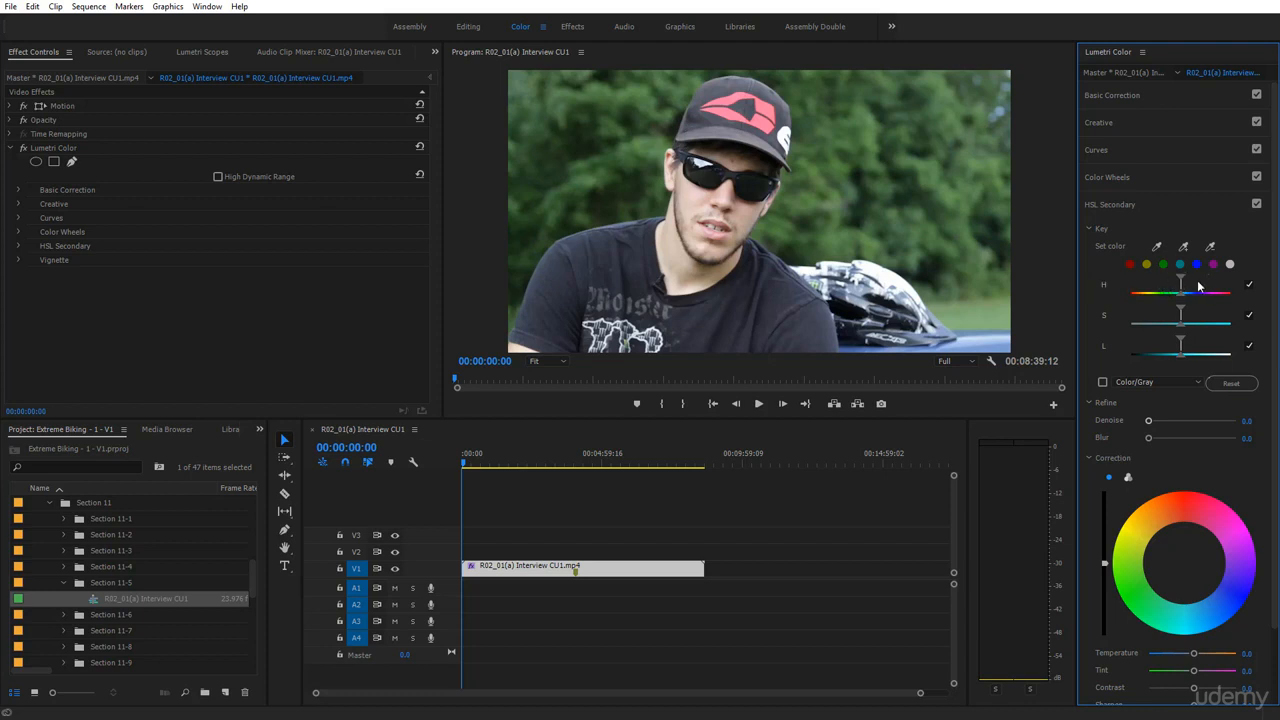
Sample the green trees in the Program monitor as the HSL key colour
{"action": "left_click", "coordinate": [1157, 248]}
{"action": "left_click", "coordinate": [868, 150]}
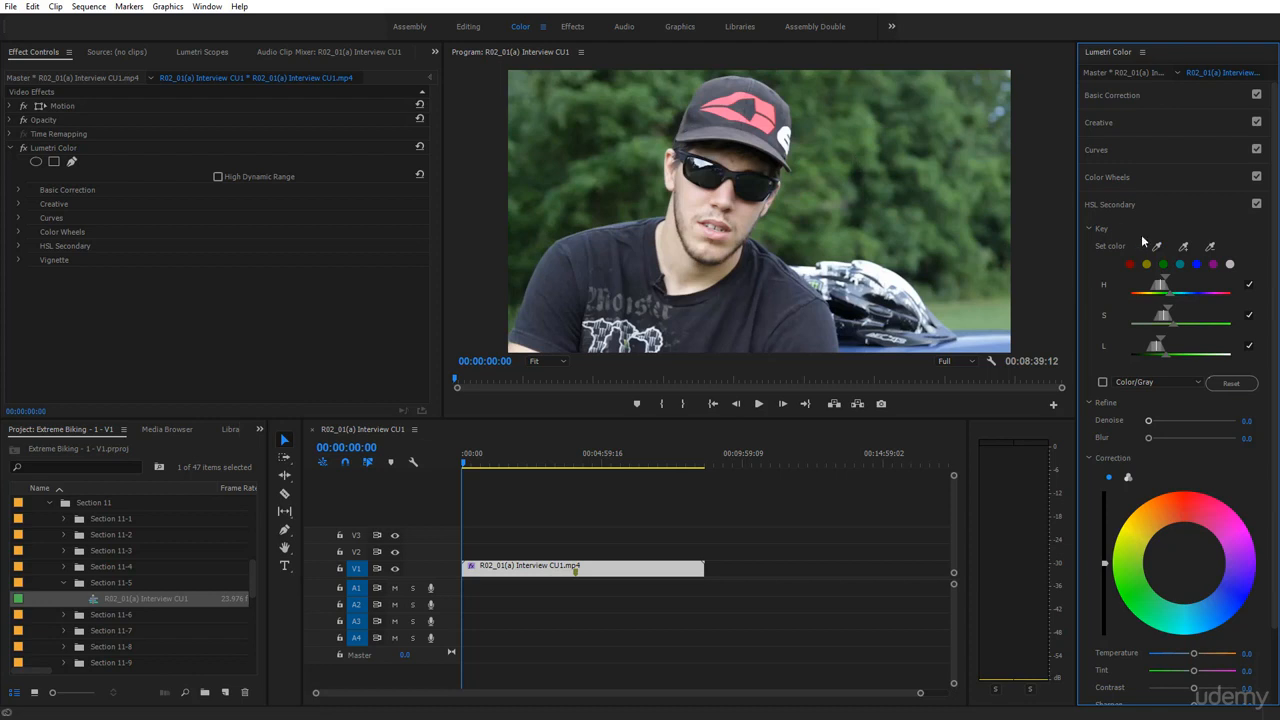
{"action": "left_click", "coordinate": [1103, 382]}
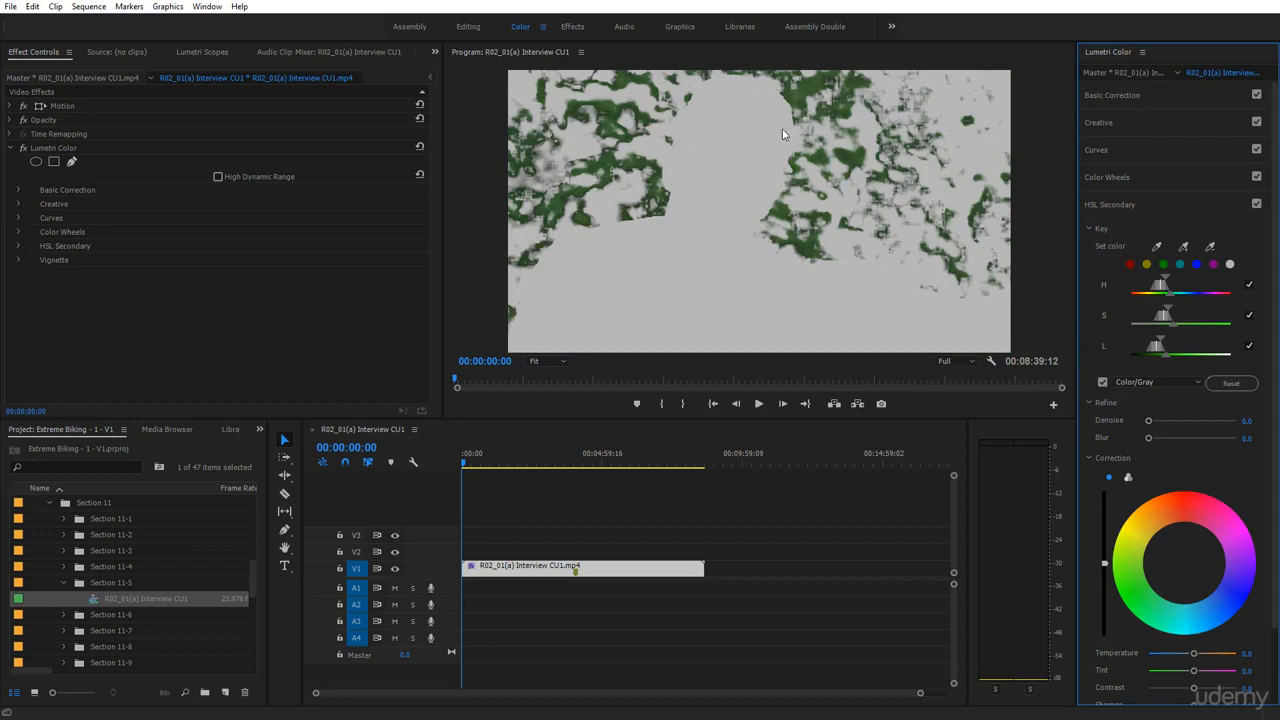
{"action": "left_click", "coordinate": [1145, 381]}
{"action": "left_click", "coordinate": [1154, 411]}
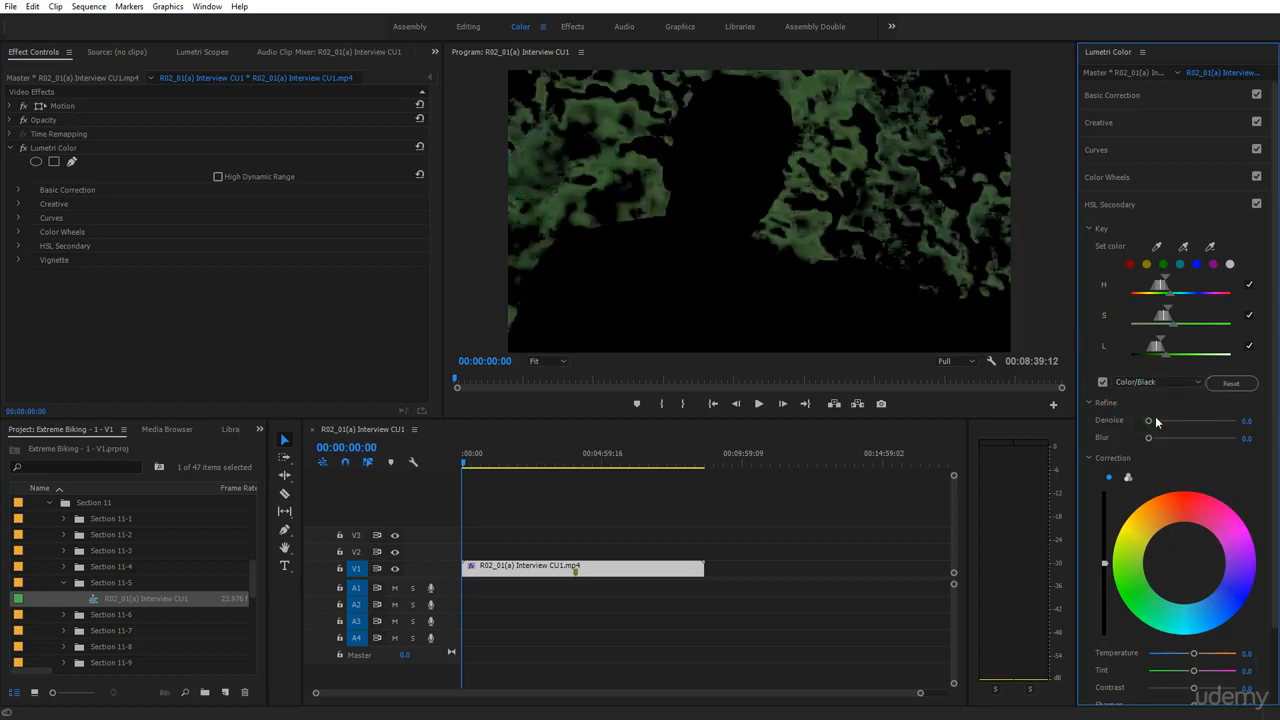
{"action": "left_click", "coordinate": [1145, 381]}
{"action": "left_click", "coordinate": [1140, 397]}
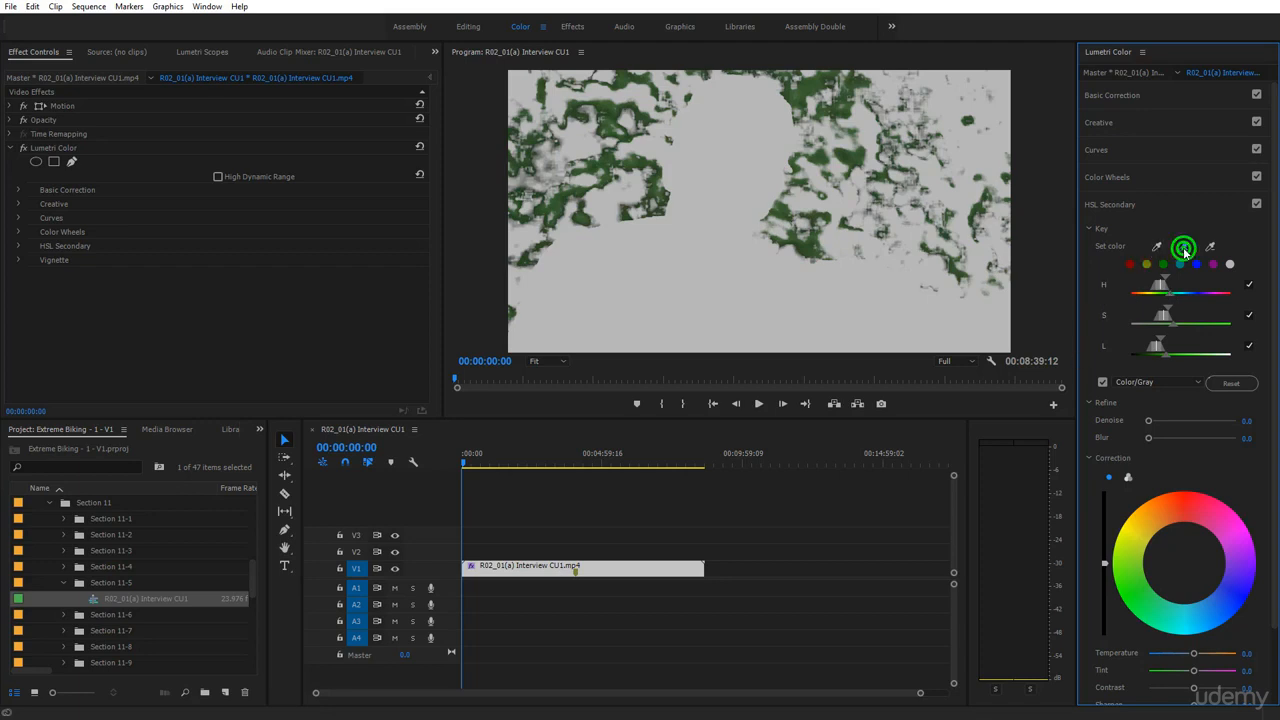
{"action": "left_click", "coordinate": [1103, 382]}
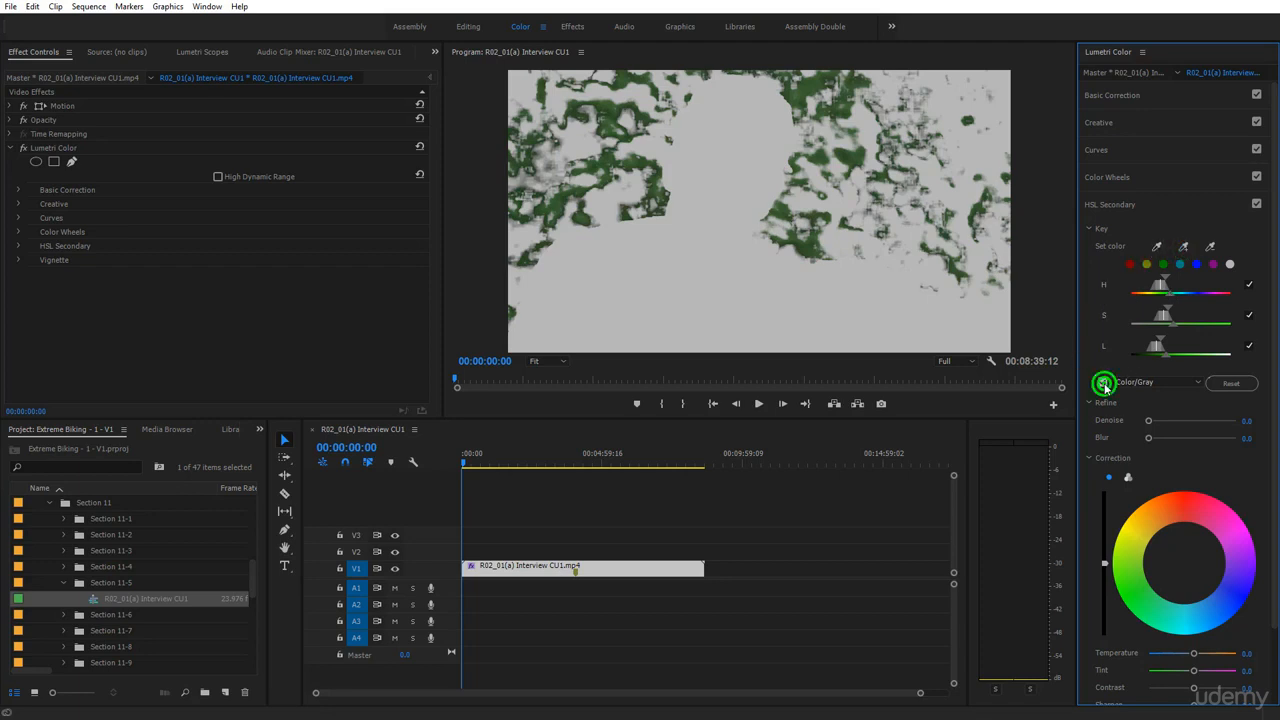
{"action": "left_click", "coordinate": [1185, 248]}
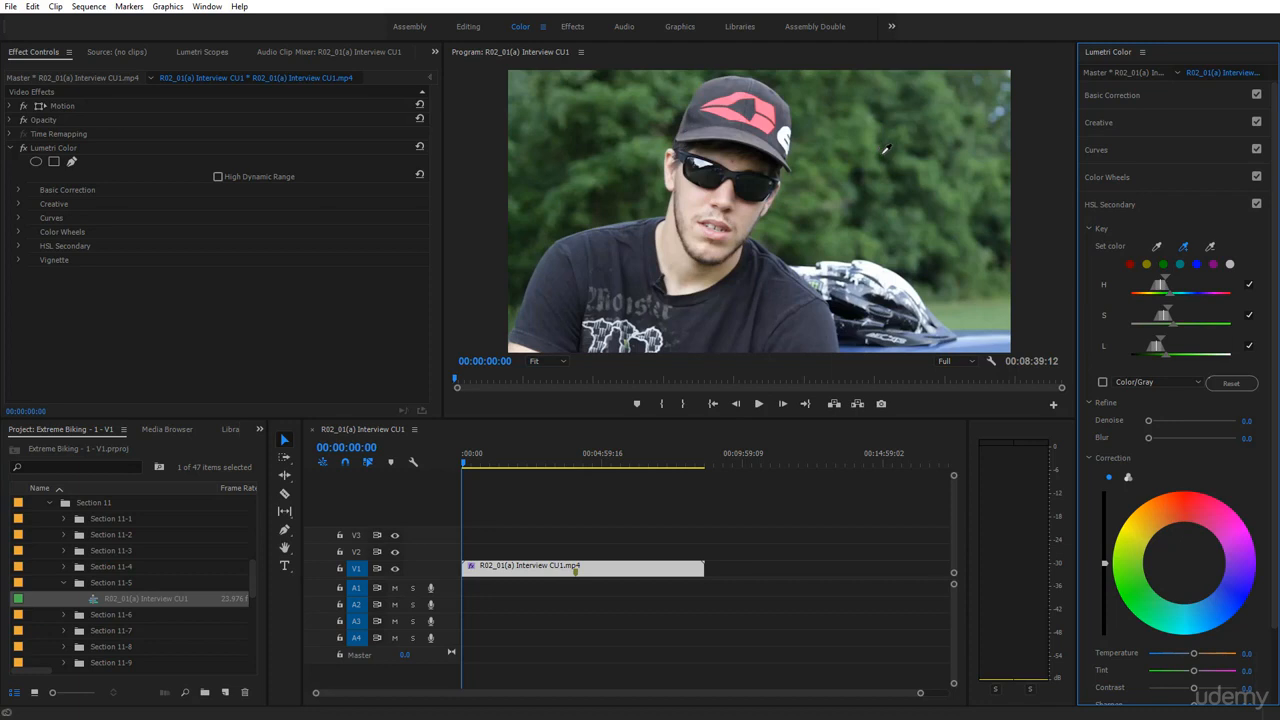
{"action": "left_click", "coordinate": [926, 174]}
Turn on the Color/Gray mask preview, add another foliage sample, and widen the hue range
{"action": "left_click", "coordinate": [1104, 382]}
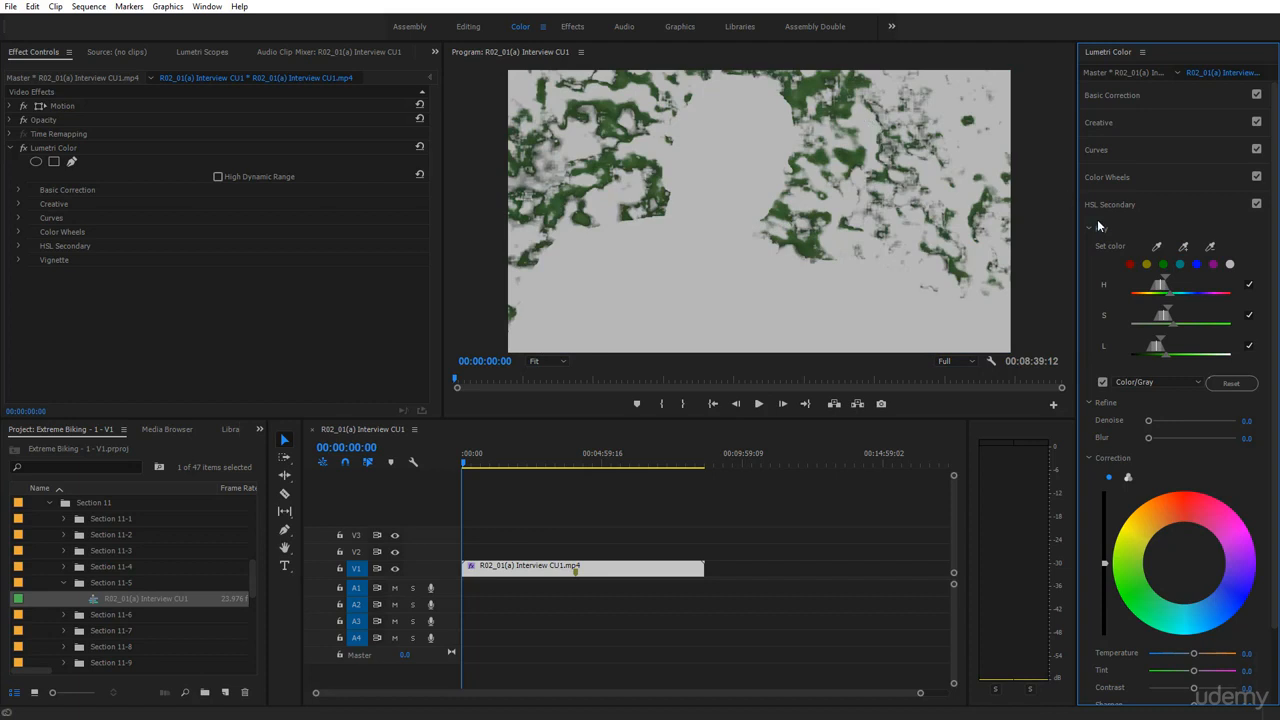
{"action": "left_click", "coordinate": [1182, 248]}
{"action": "left_click", "coordinate": [868, 132]}
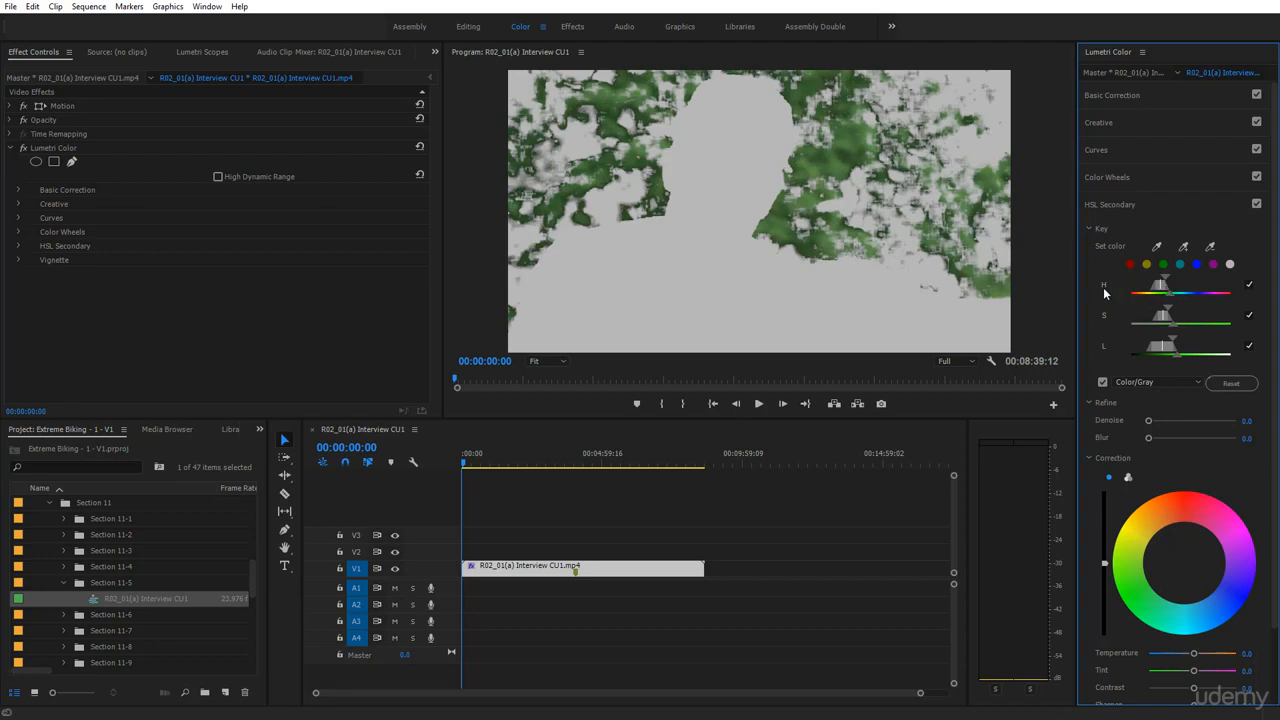
{"action": "left_click", "coordinate": [1165, 271]}
{"action": "left_click_drag", "start_coordinate": [1166, 274], "coordinate": [1186, 292]}
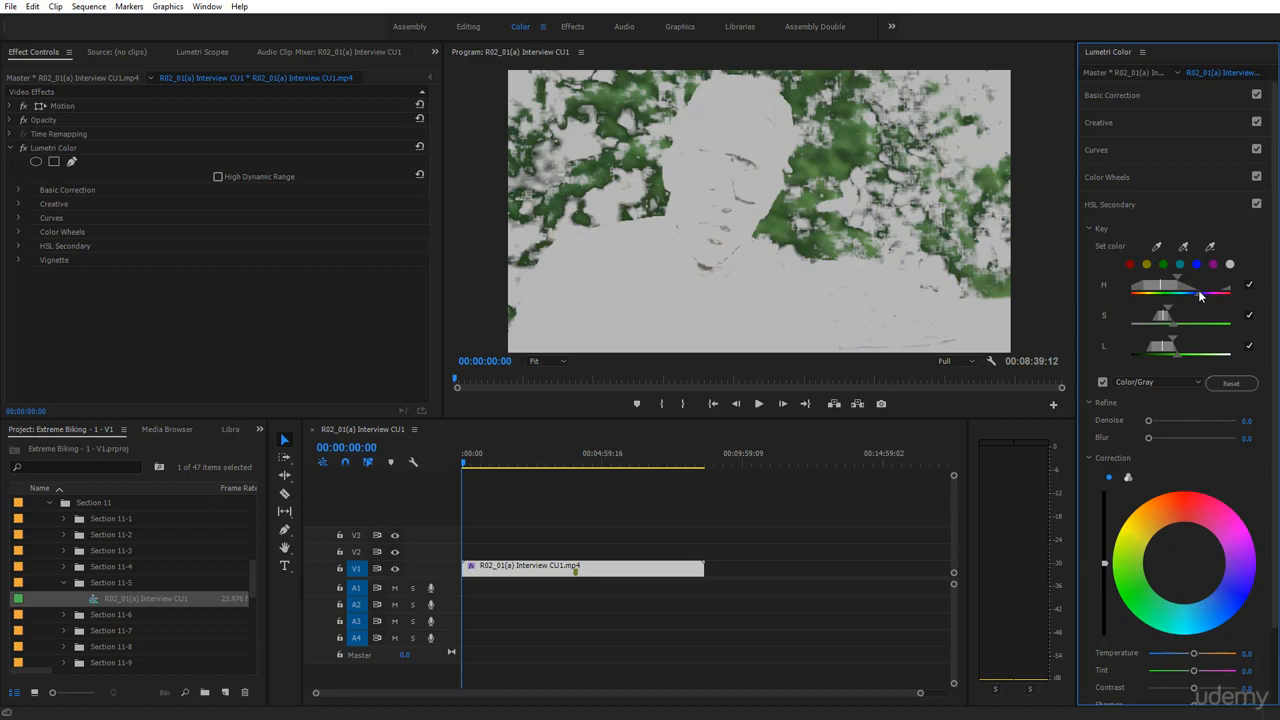
{"action": "left_click_drag", "start_coordinate": [1191, 290], "coordinate": [1180, 290]}
{"action": "left_click_drag", "start_coordinate": [1174, 295], "coordinate": [1184, 314]}
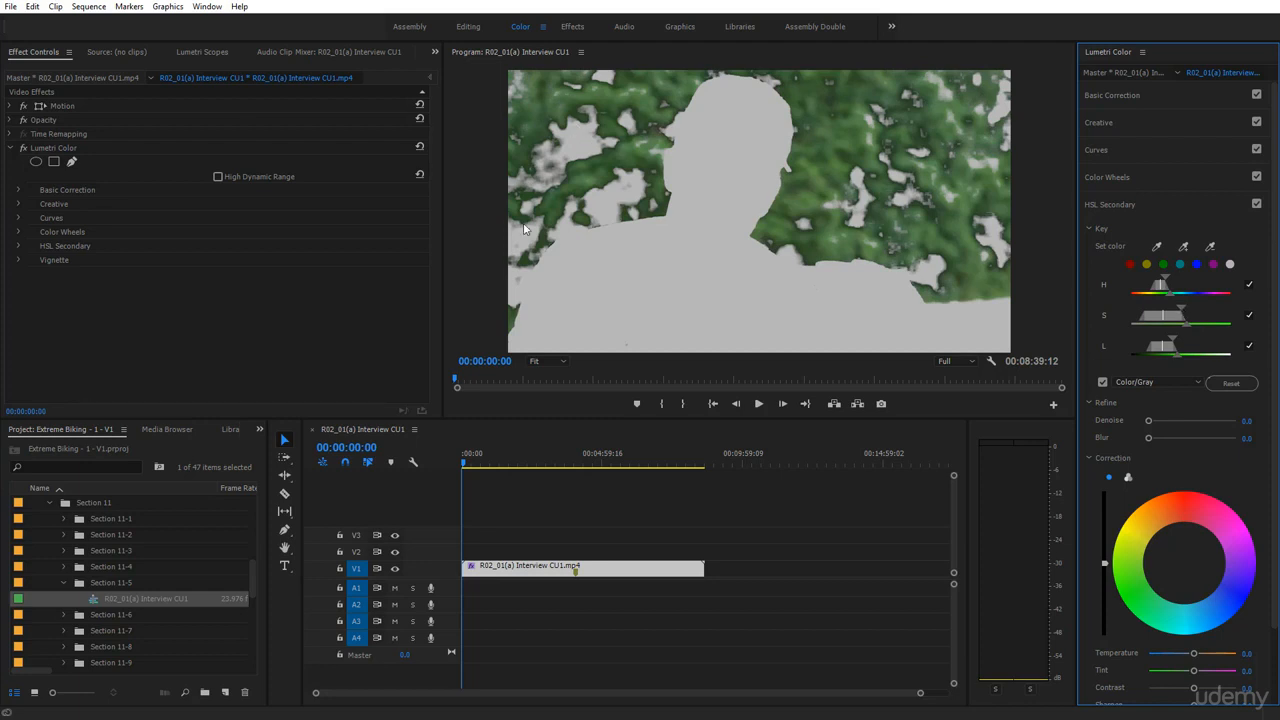
Widen the key's saturation range and raise its lightness range to include more foliage
{"action": "left_click", "coordinate": [1189, 326]}
{"action": "left_click_drag", "start_coordinate": [1189, 326], "coordinate": [1211, 328]}
{"action": "left_click", "coordinate": [1182, 308]}
{"action": "left_click_drag", "start_coordinate": [1183, 306], "coordinate": [1196, 312]}
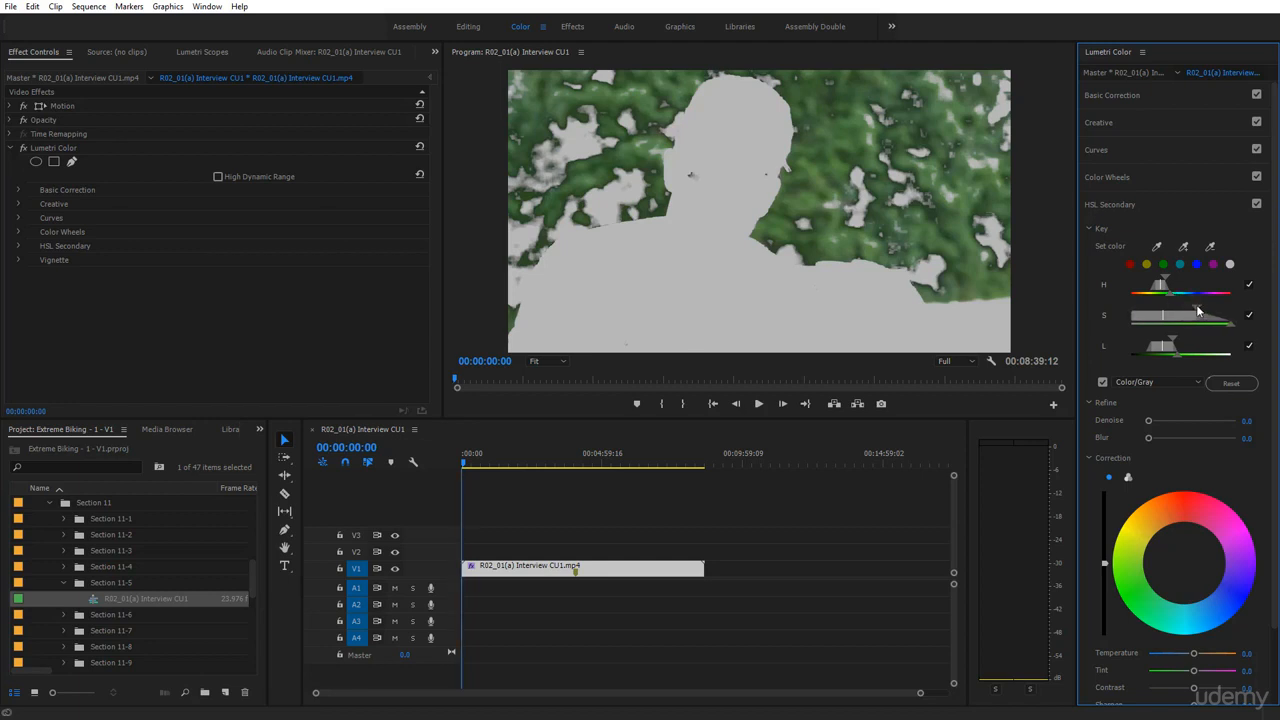
{"action": "left_click", "coordinate": [1227, 322]}
{"action": "left_click", "coordinate": [1173, 341]}
{"action": "left_click_drag", "start_coordinate": [1173, 341], "coordinate": [1188, 346]}
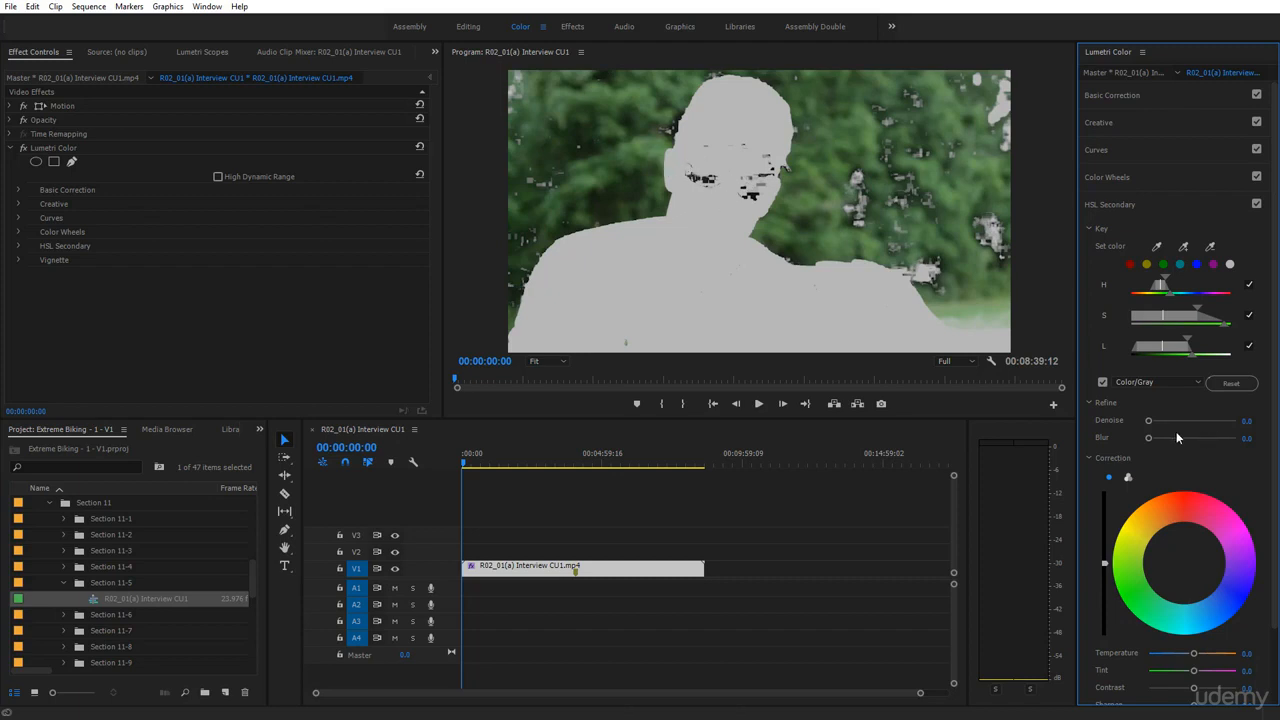
Compare the mask with the normal image, then nudge the lightness range's upper edge right
{"action": "left_click", "coordinate": [1103, 381]}
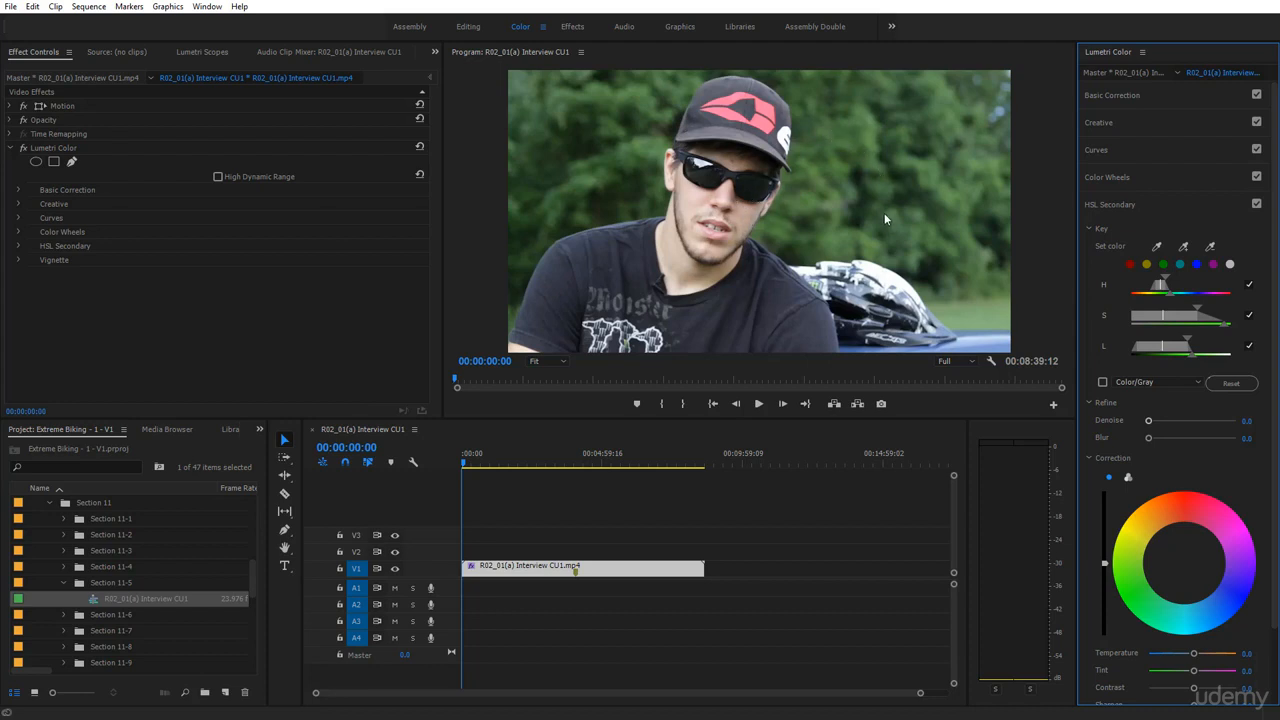
{"action": "left_click", "coordinate": [1102, 381]}
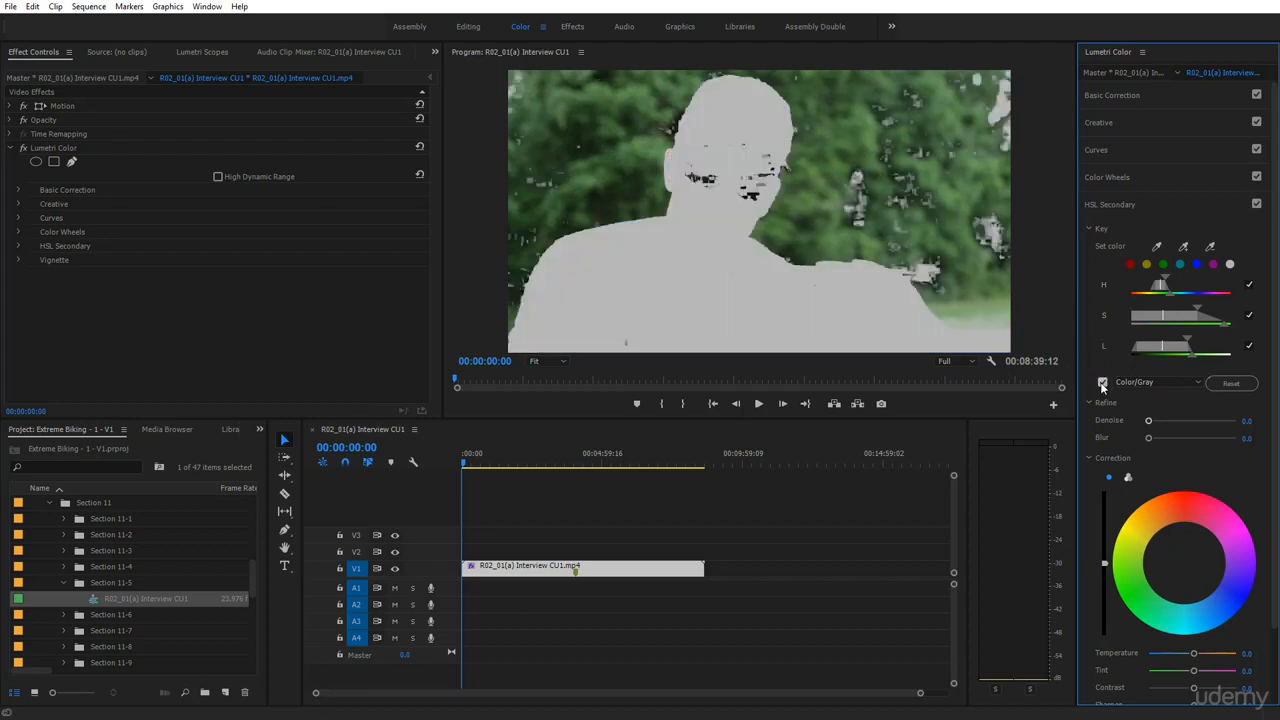
{"action": "mouse_move", "coordinate": [1191, 355]}
{"action": "left_mouse_down"}
{"action": "mouse_move", "coordinate": [1203, 362]}
{"action": "mouse_move", "coordinate": [1196, 345]}
{"action": "left_mouse_up"}
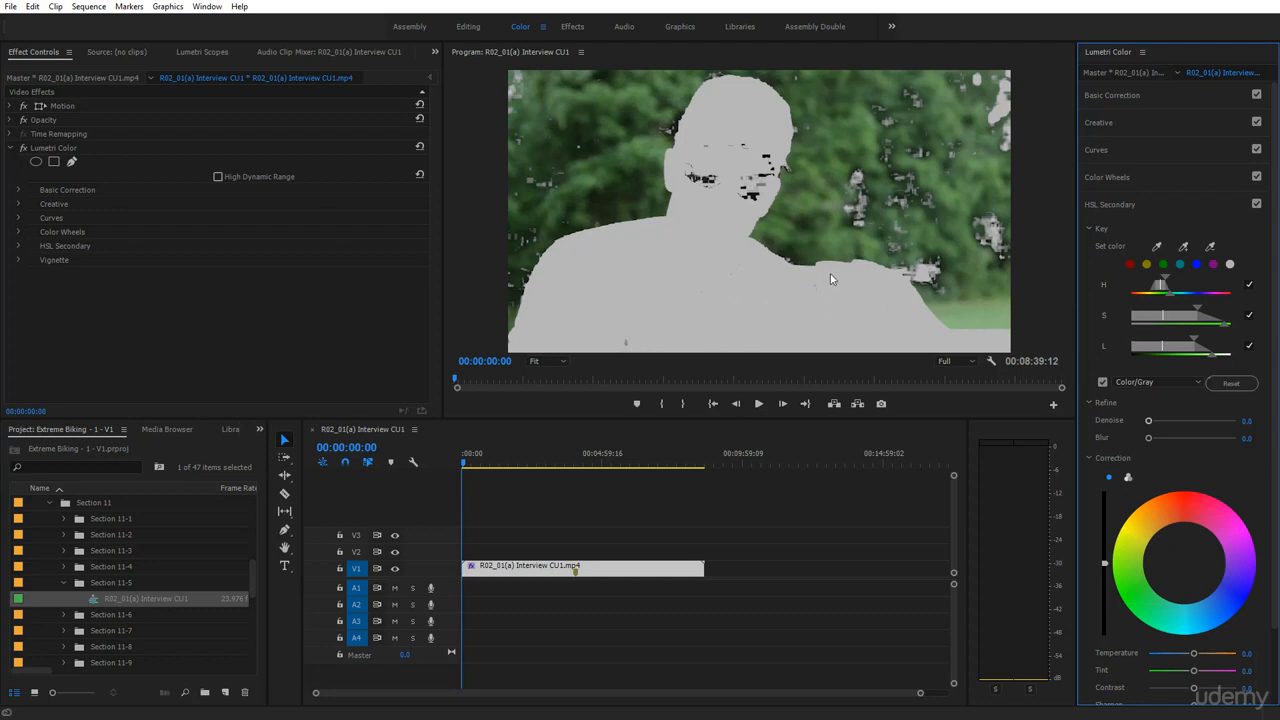
Add another foliage shade and lower the lightness range, then undo both changes
{"action": "left_click", "coordinate": [1183, 246]}
{"action": "left_click", "coordinate": [1003, 112]}
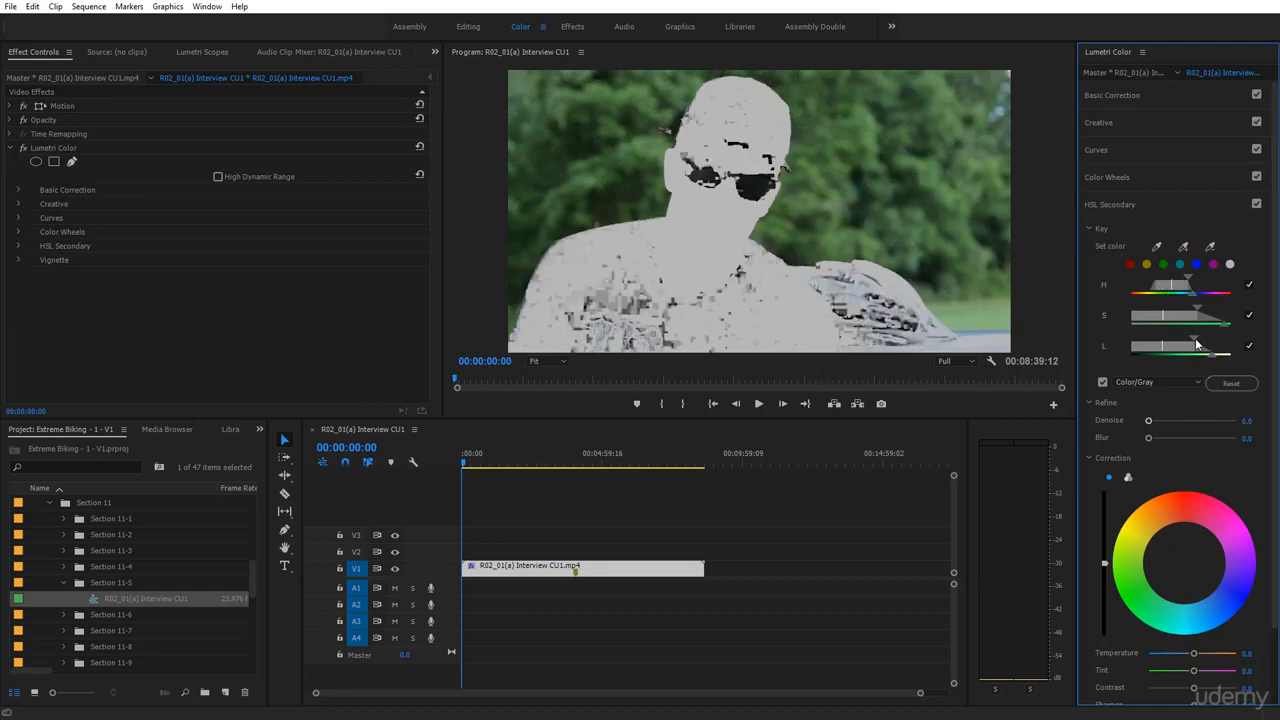
{"action": "mouse_move", "coordinate": [1197, 344]}
{"action": "left_mouse_down"}
{"action": "mouse_move", "coordinate": [1176, 343]}
{"action": "mouse_move", "coordinate": [1186, 358]}
{"action": "left_mouse_up"}
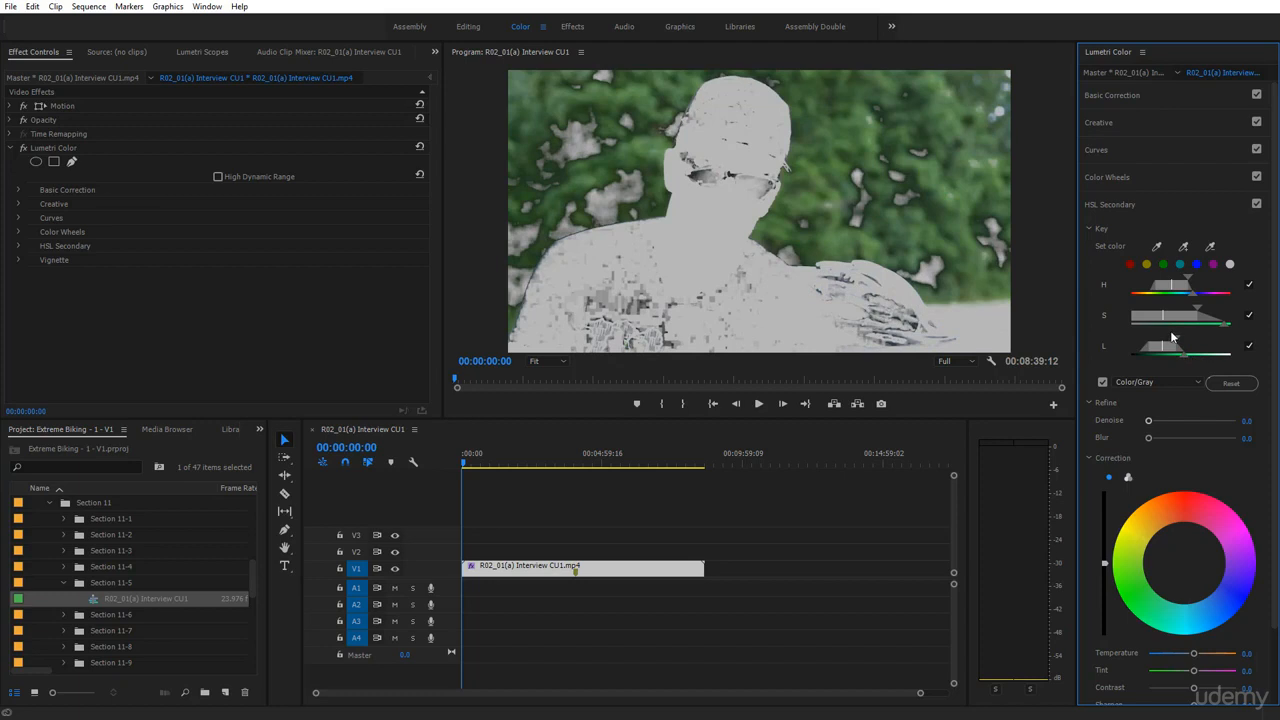
{"action": "left_click", "coordinate": [1176, 335]}
{"action": "left_click_drag", "start_coordinate": [1176, 341], "coordinate": [1171, 344]}
{"action": "key", "text": "ctrl+z"}
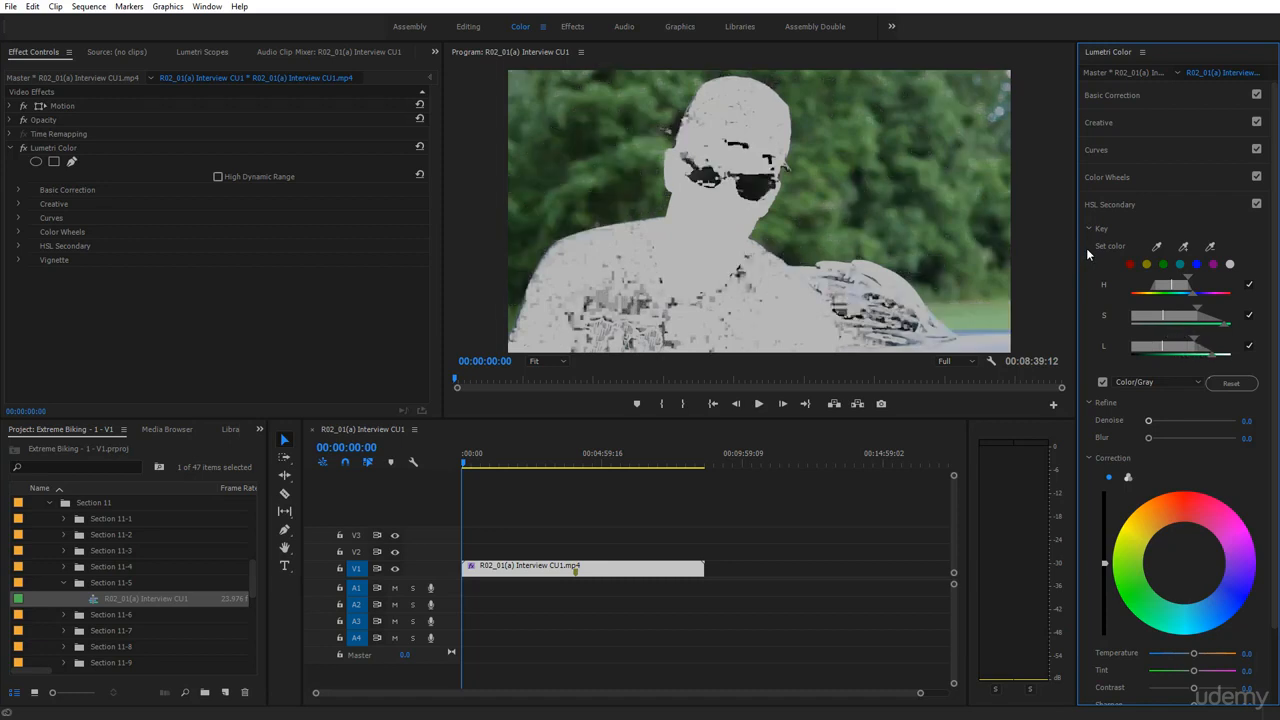
{"action": "key", "text": "ctrl+z"}
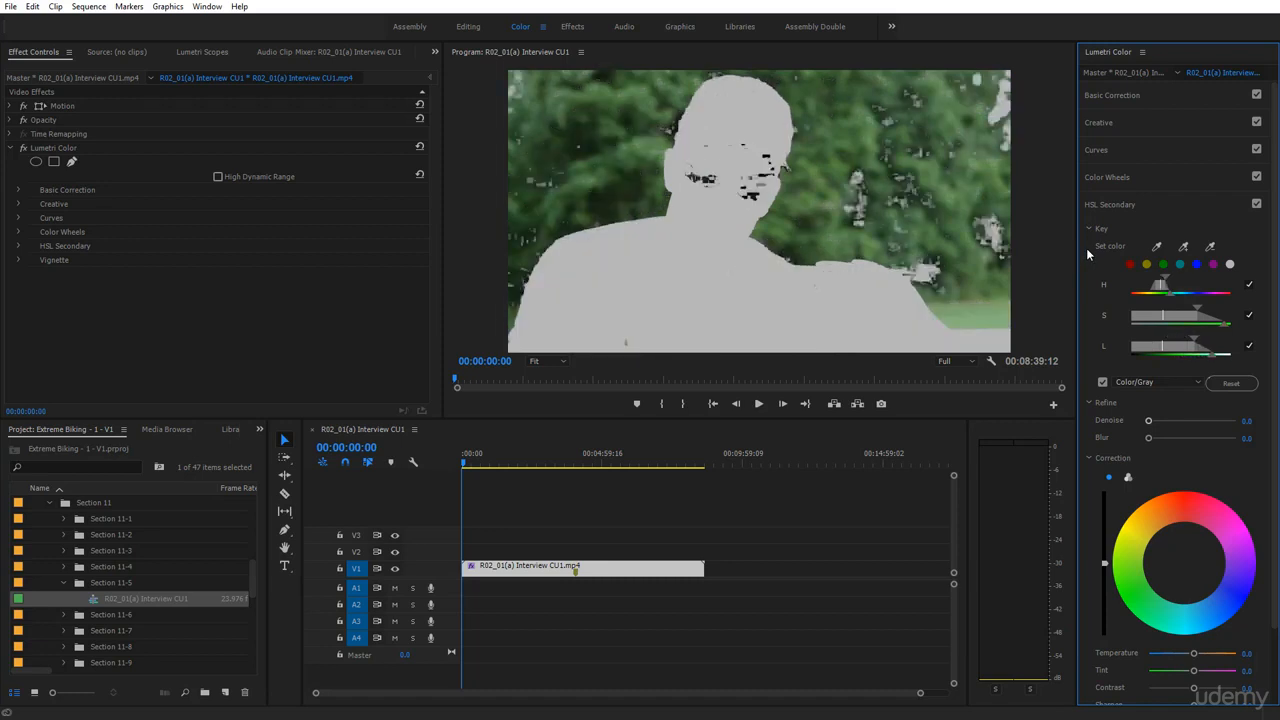
Add a different tree tone, trim the lightness range, and check against the normal image
{"action": "left_click", "coordinate": [1184, 246]}
{"action": "left_click", "coordinate": [990, 234]}
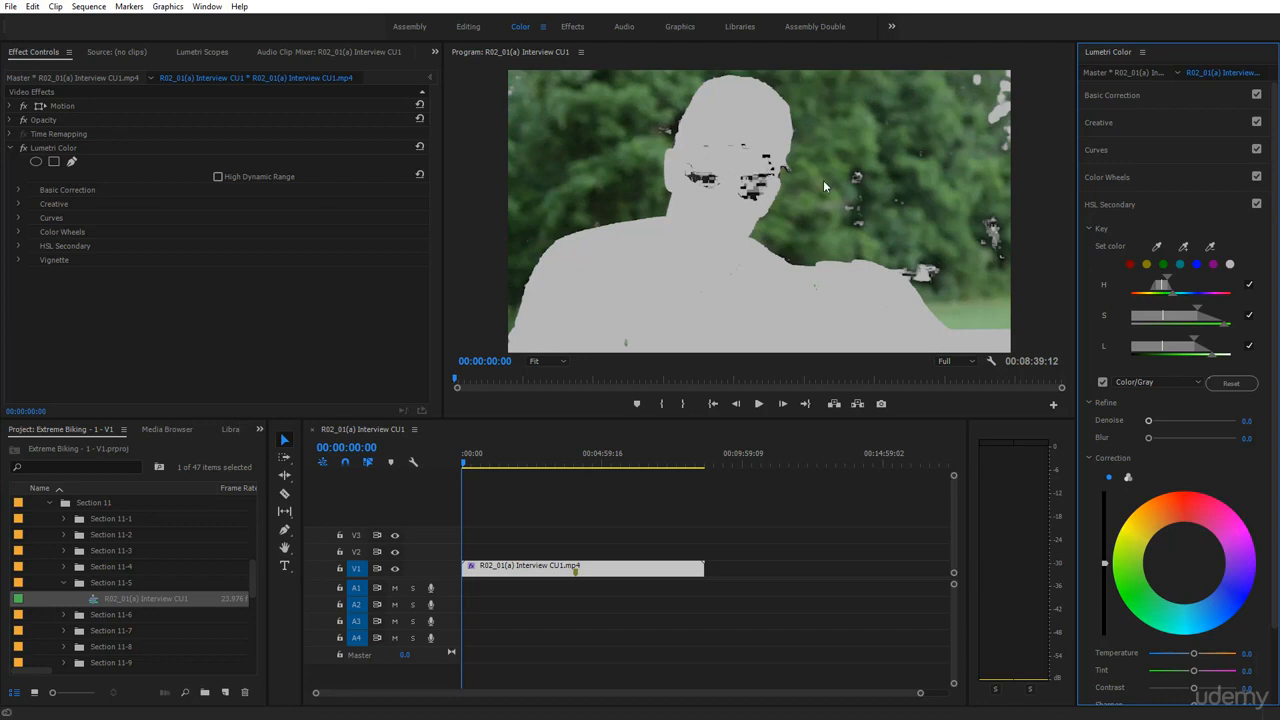
{"action": "left_click", "coordinate": [1192, 340]}
{"action": "left_click_drag", "start_coordinate": [1186, 340], "coordinate": [1209, 360]}
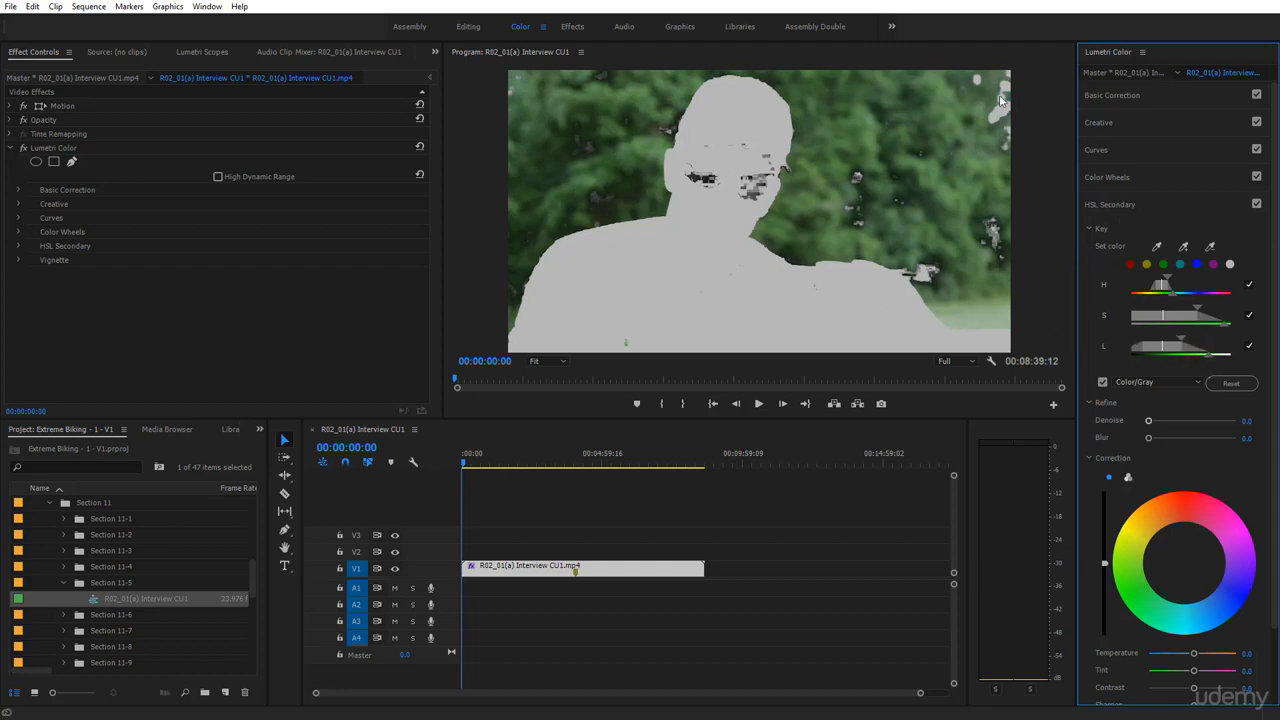
{"action": "left_click", "coordinate": [1103, 382]}
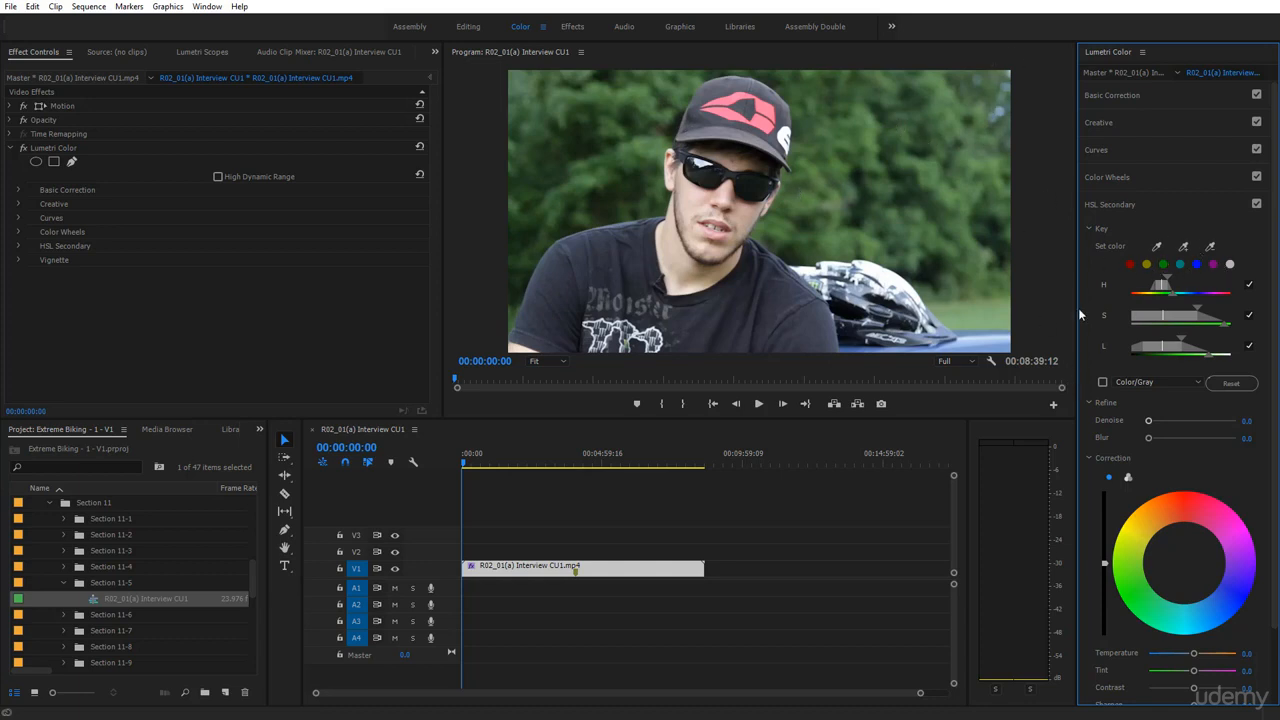
{"action": "left_click", "coordinate": [1103, 382]}
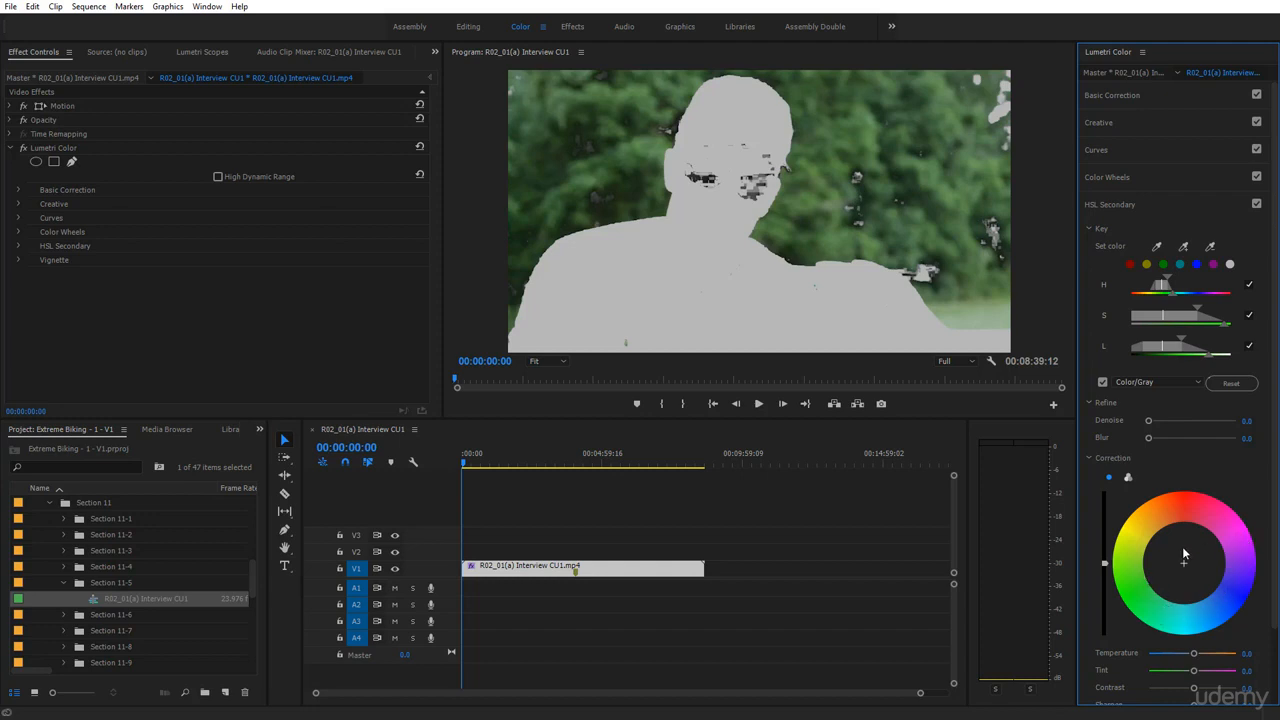
Tint the keyed foliage blue on the correction wheel, then drag it toward green in full colour
{"action": "left_click", "coordinate": [1239, 600]}
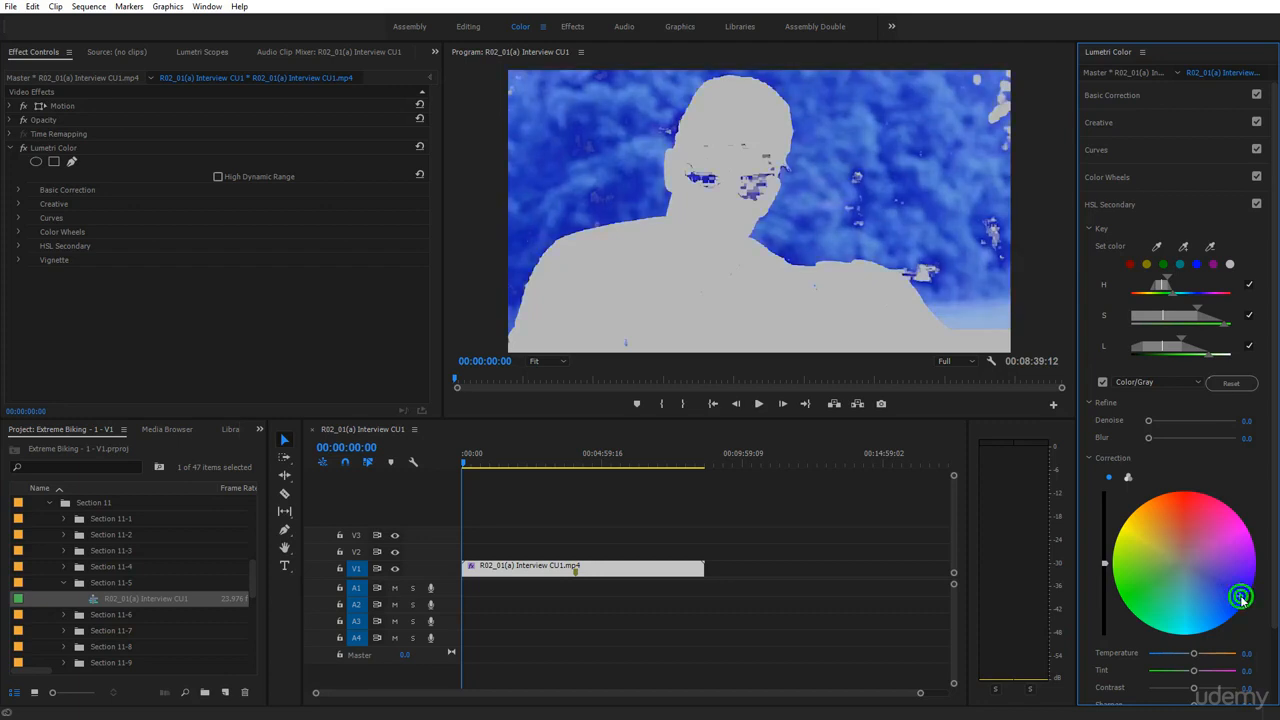
{"action": "left_click", "coordinate": [1103, 382]}
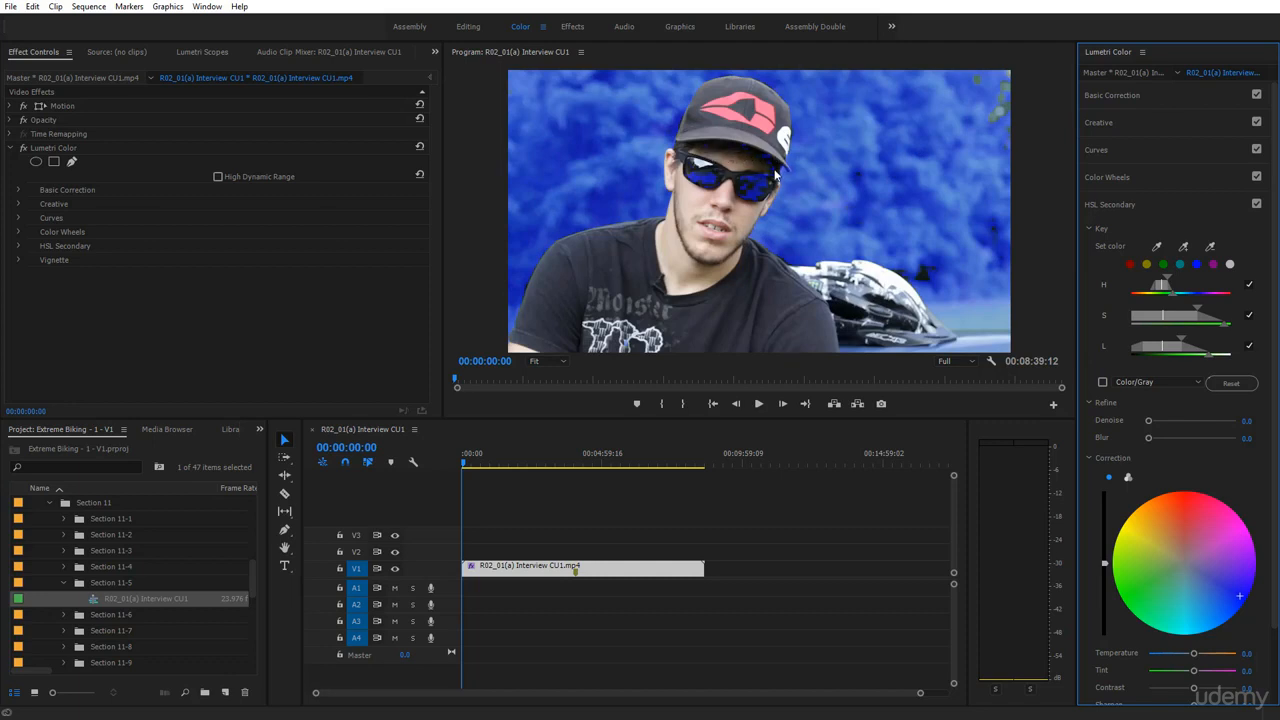
{"action": "mouse_move", "coordinate": [1156, 605]}
{"action": "left_mouse_down"}
{"action": "mouse_move", "coordinate": [1163, 619]}
{"action": "mouse_move", "coordinate": [1151, 614]}
{"action": "left_mouse_up"}
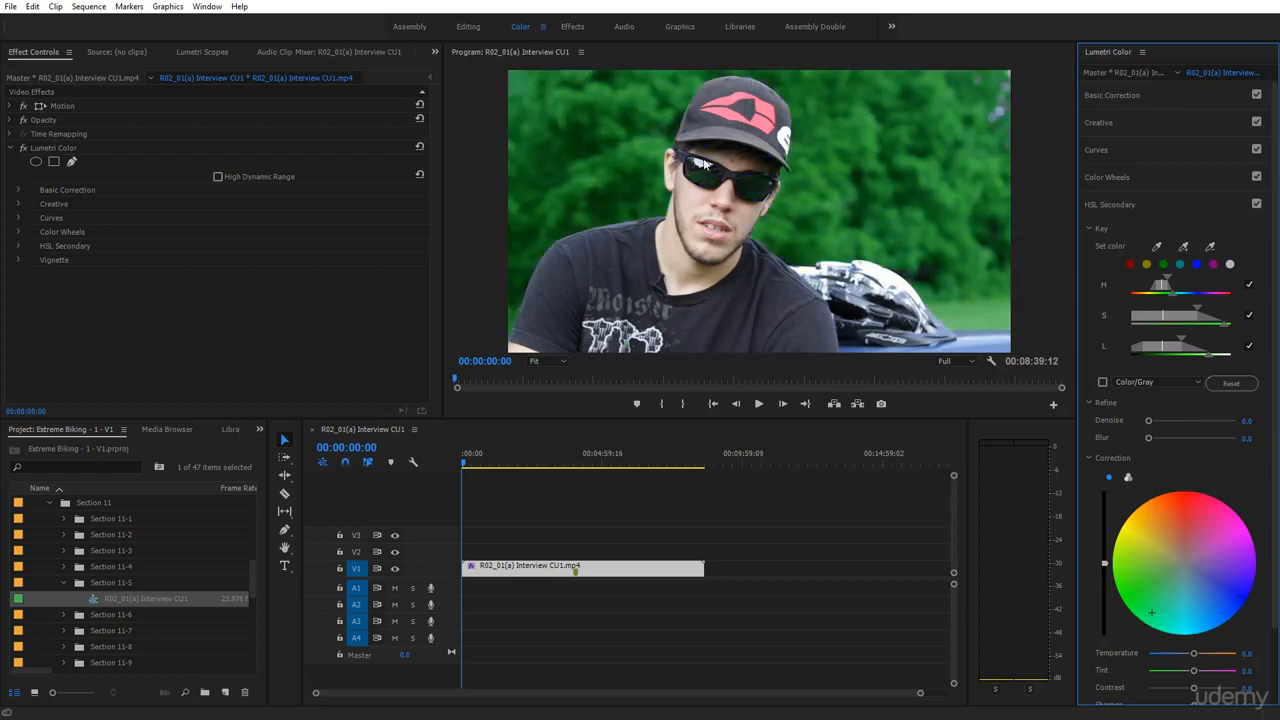
With the grey mask showing, set Refine Denoise to 34.8 and Blur to 9.5
{"action": "left_click", "coordinate": [1102, 382]}
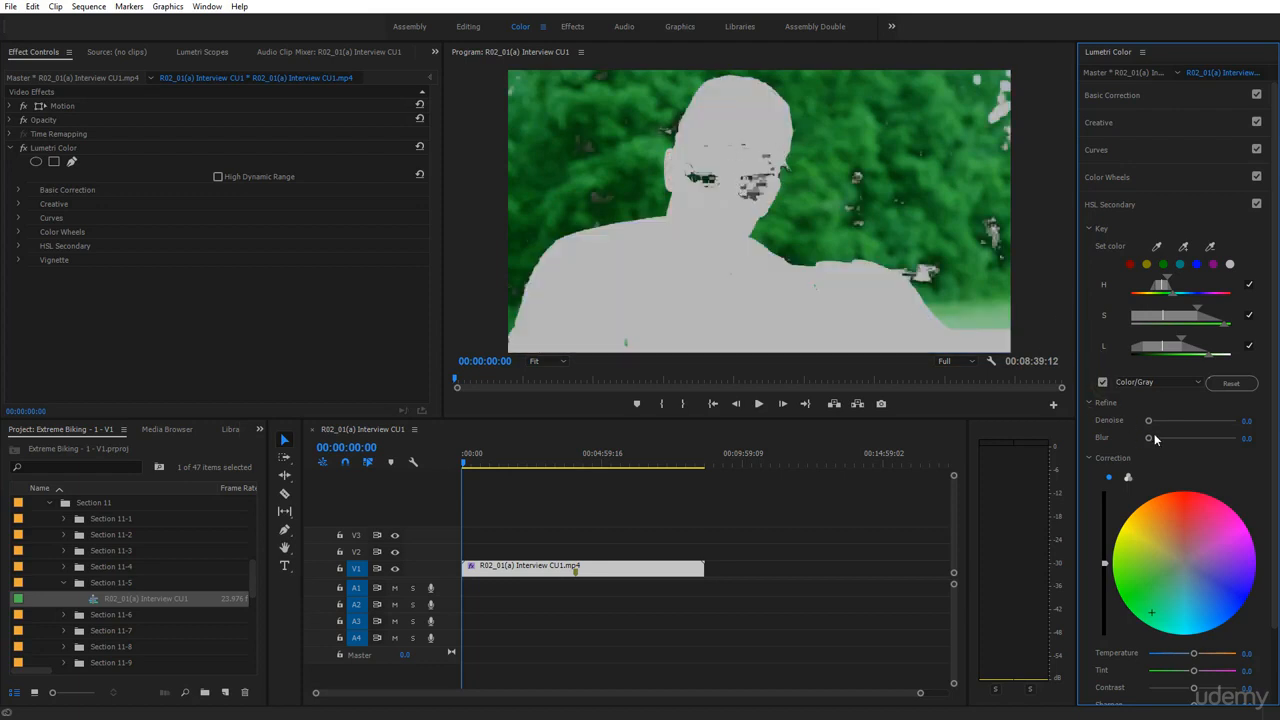
{"action": "left_click_drag", "start_coordinate": [1150, 438], "coordinate": [1176, 440]}
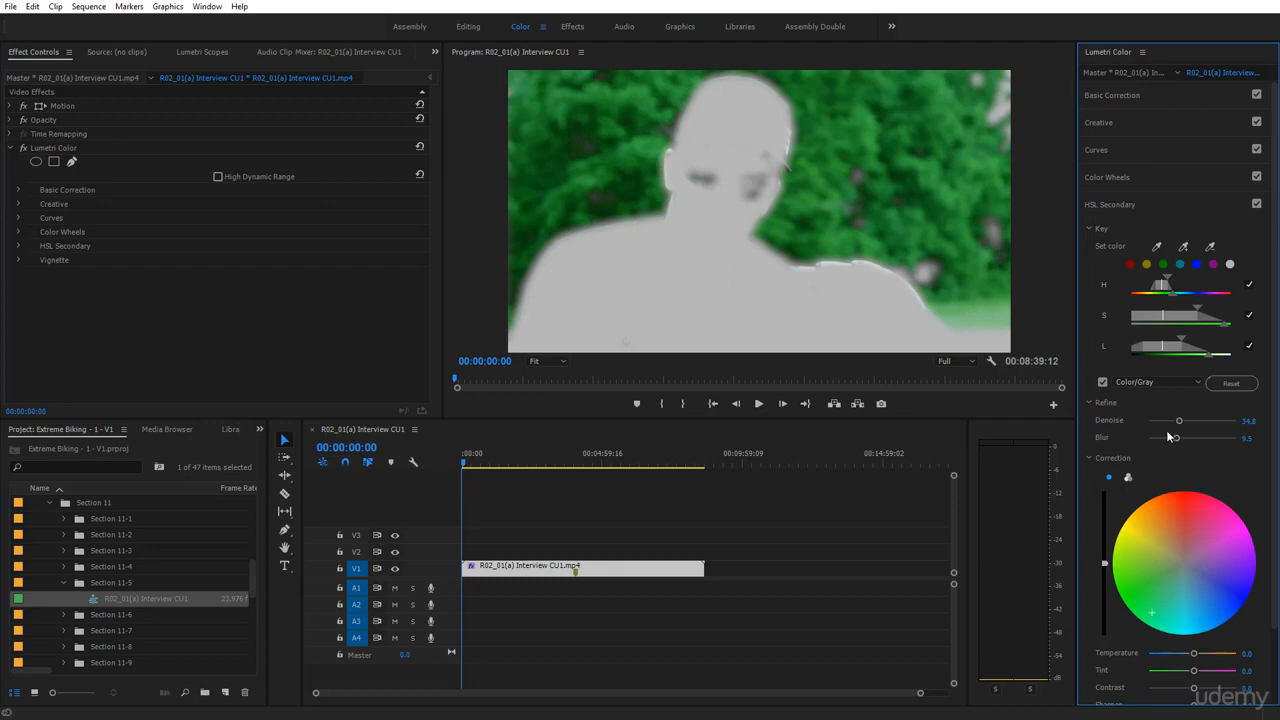
{"action": "left_click", "coordinate": [1103, 383]}
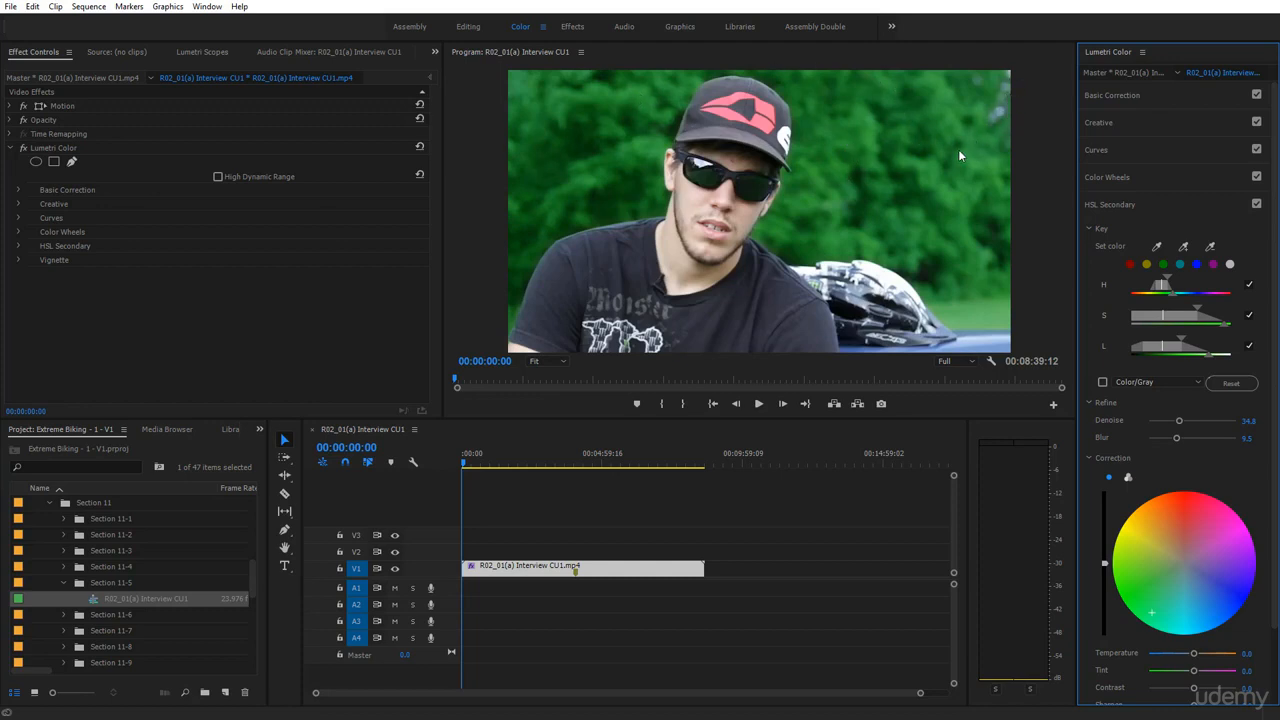
{"action": "left_click", "coordinate": [1236, 532]}
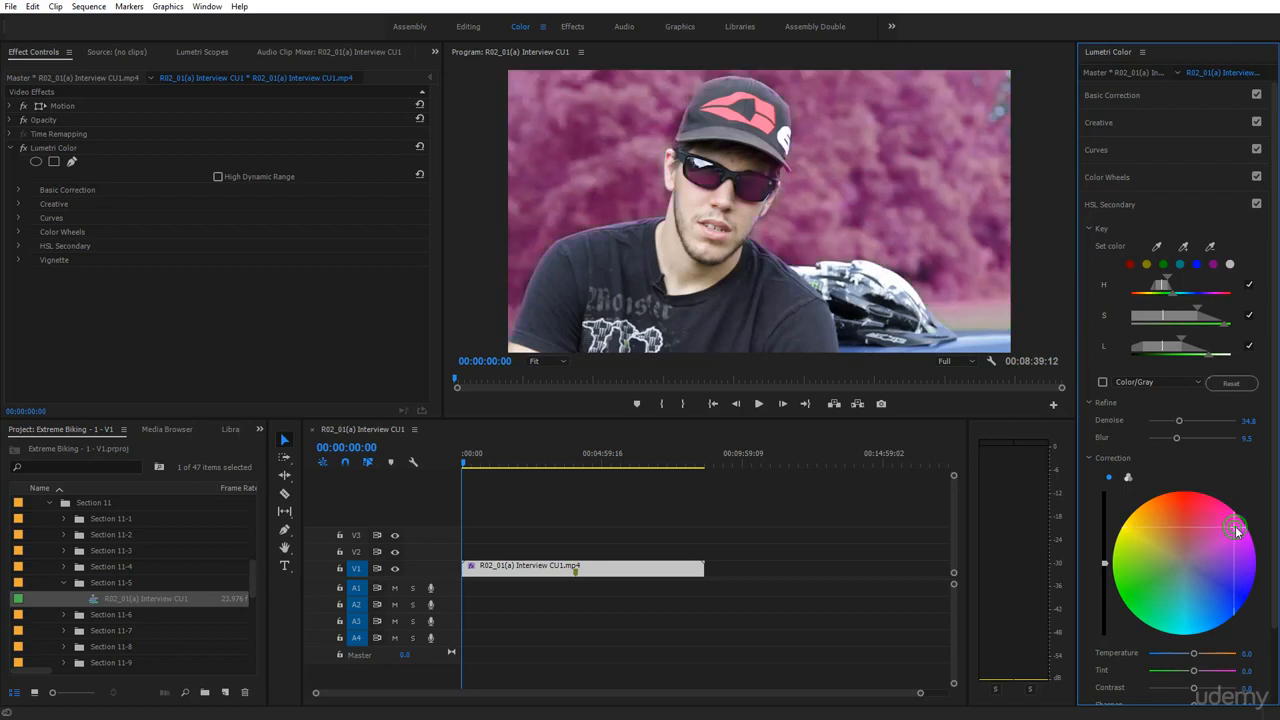
{"action": "left_click", "coordinate": [1168, 508]}
{"action": "double_click", "coordinate": [1144, 550]}
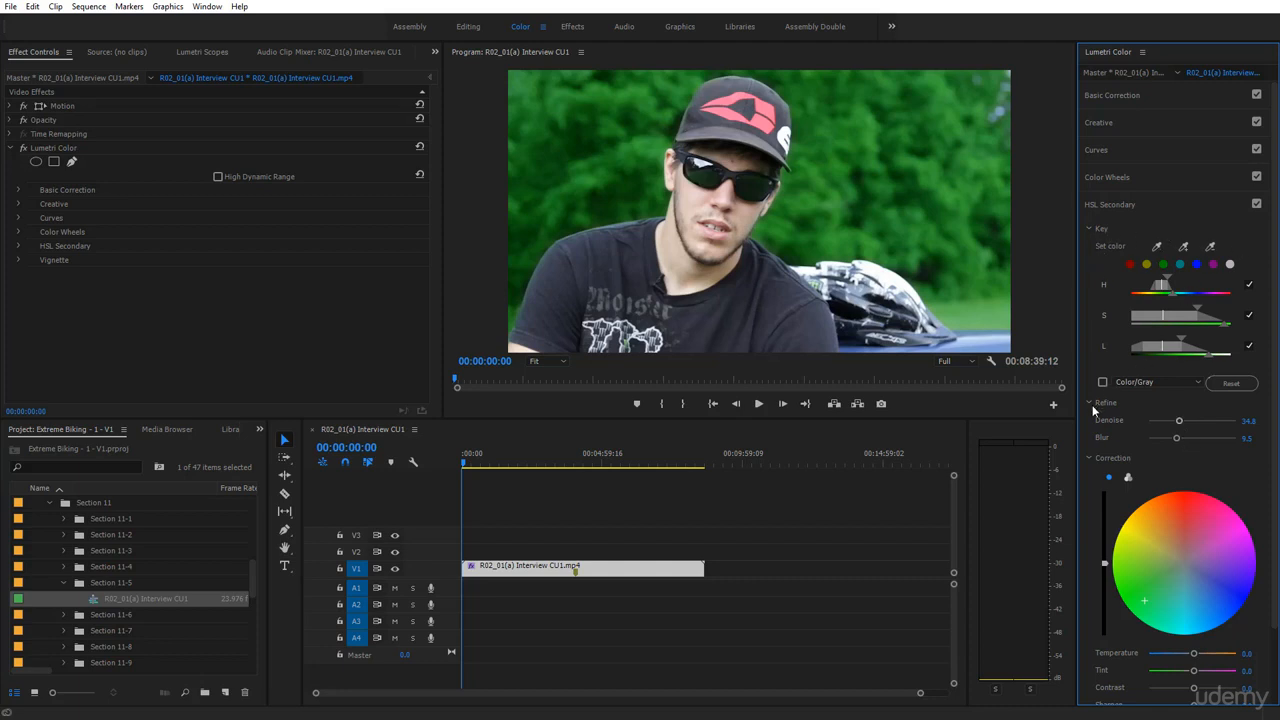
{"action": "left_click", "coordinate": [1135, 382]}
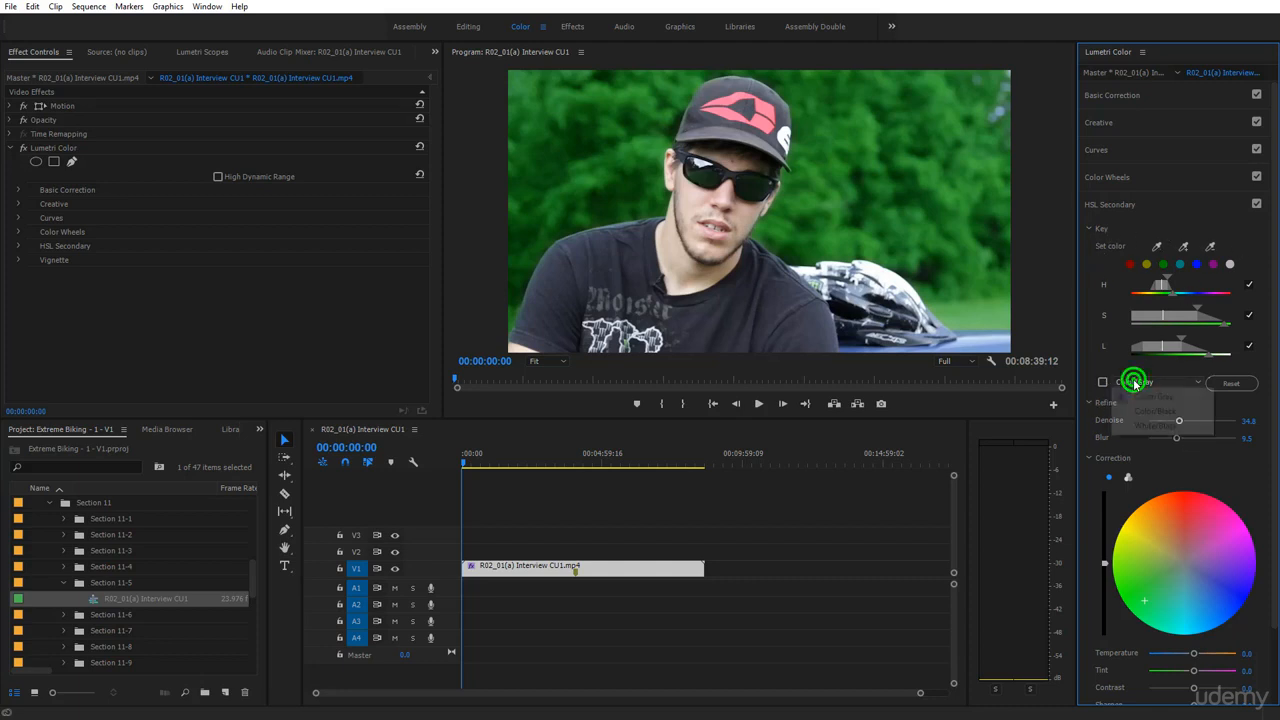
{"action": "left_click", "coordinate": [1091, 357]}
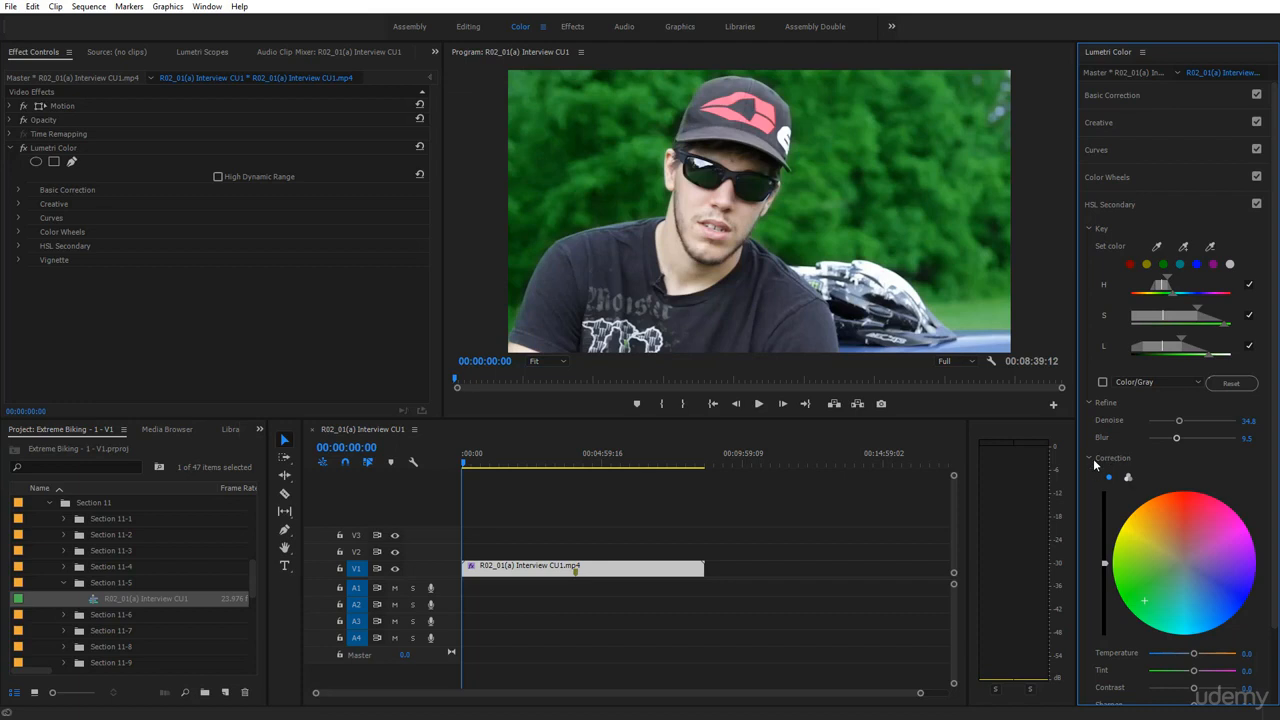
Switch Correction to three-way wheels and give the foliage shadows a slight tint
{"action": "left_click", "coordinate": [1128, 477]}
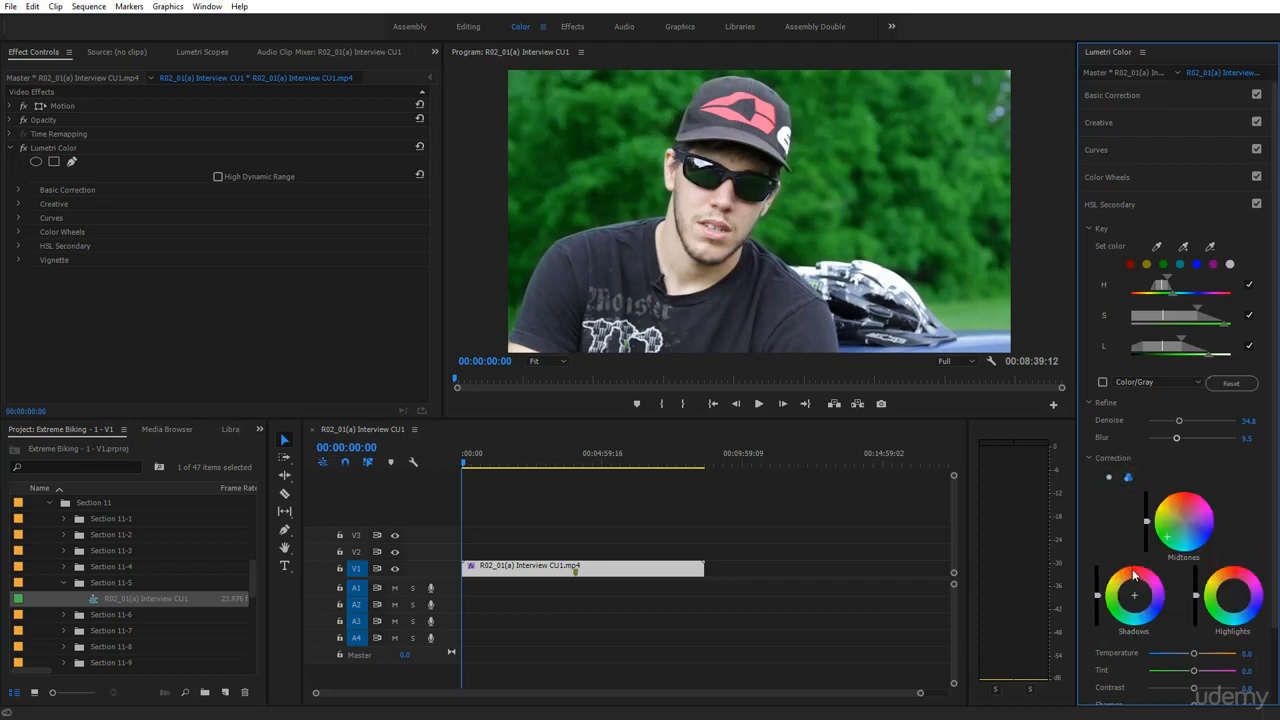
{"action": "left_click", "coordinate": [1109, 477]}
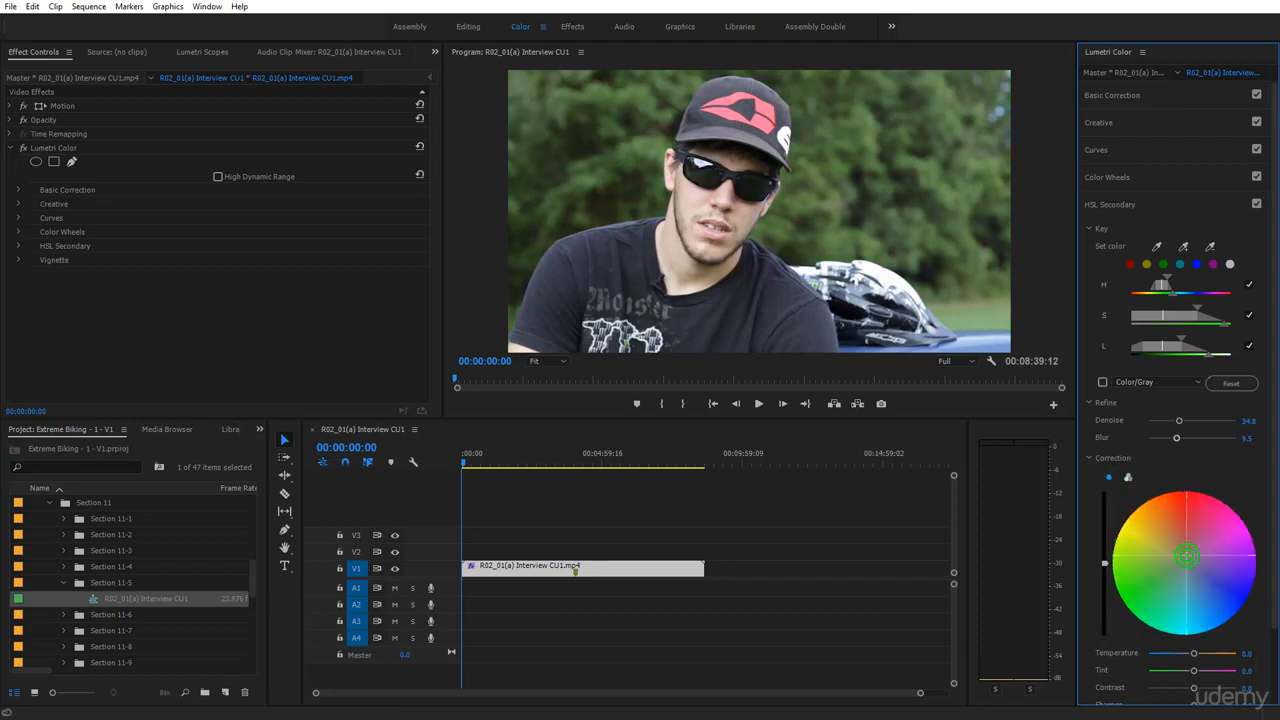
{"action": "left_click", "coordinate": [1128, 478]}
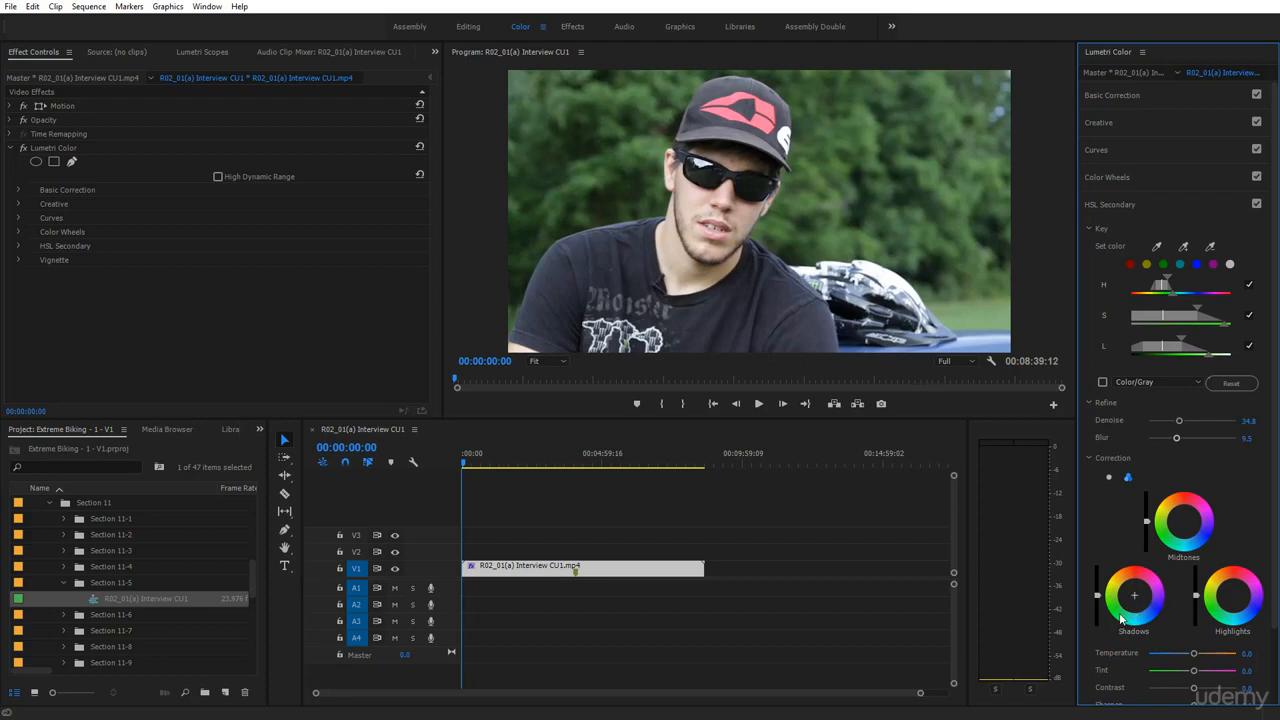
{"action": "left_click_drag", "start_coordinate": [1136, 624], "coordinate": [1157, 603]}
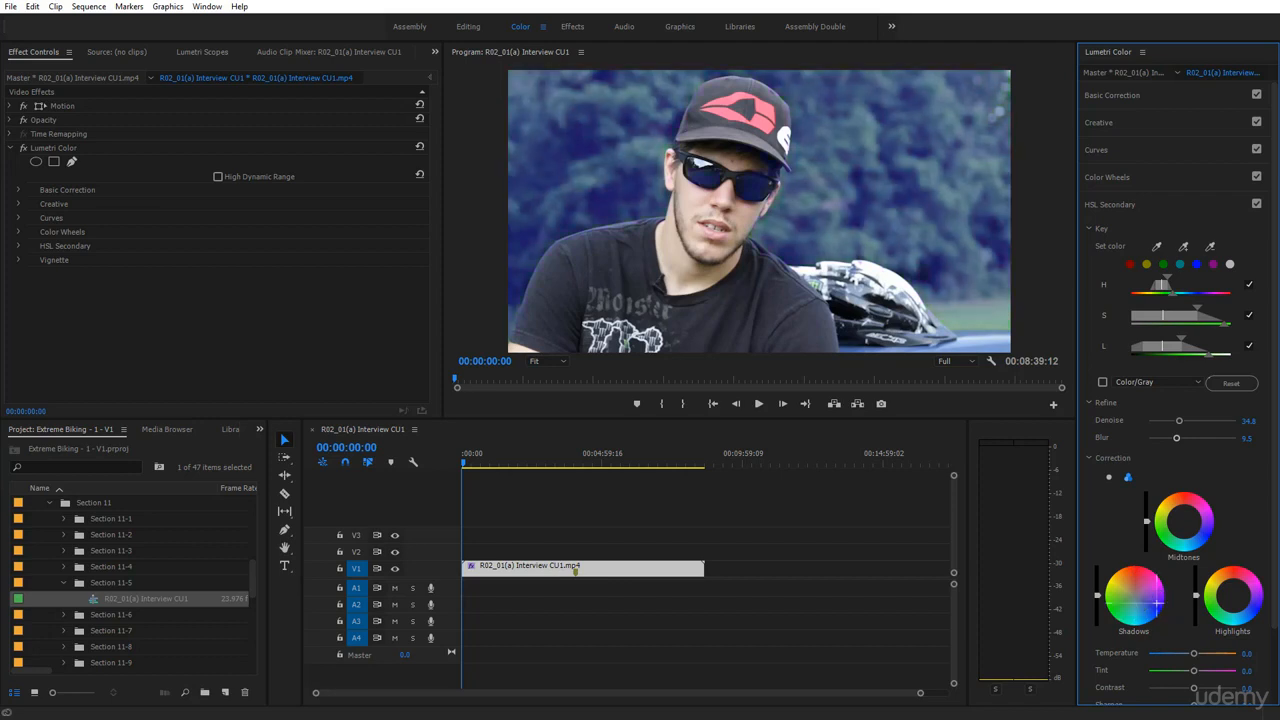
{"action": "double_click", "coordinate": [1117, 620]}
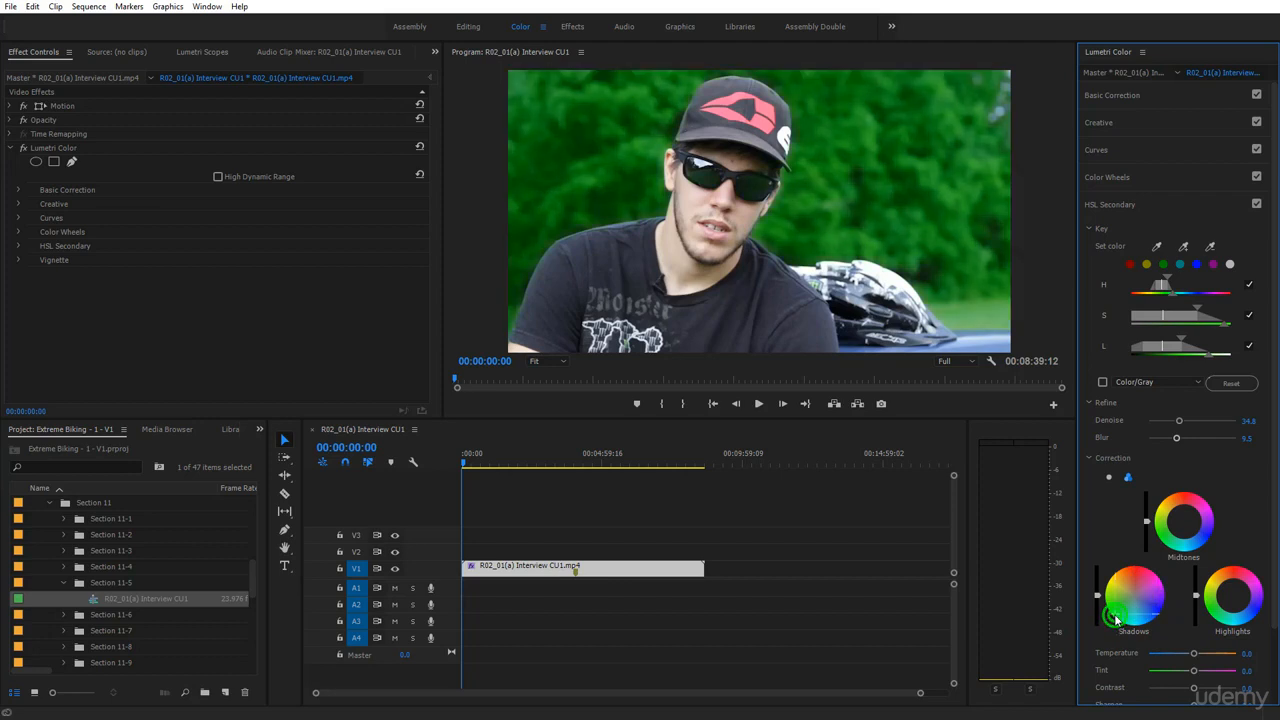
{"action": "left_click_drag", "start_coordinate": [1117, 620], "coordinate": [1123, 605]}
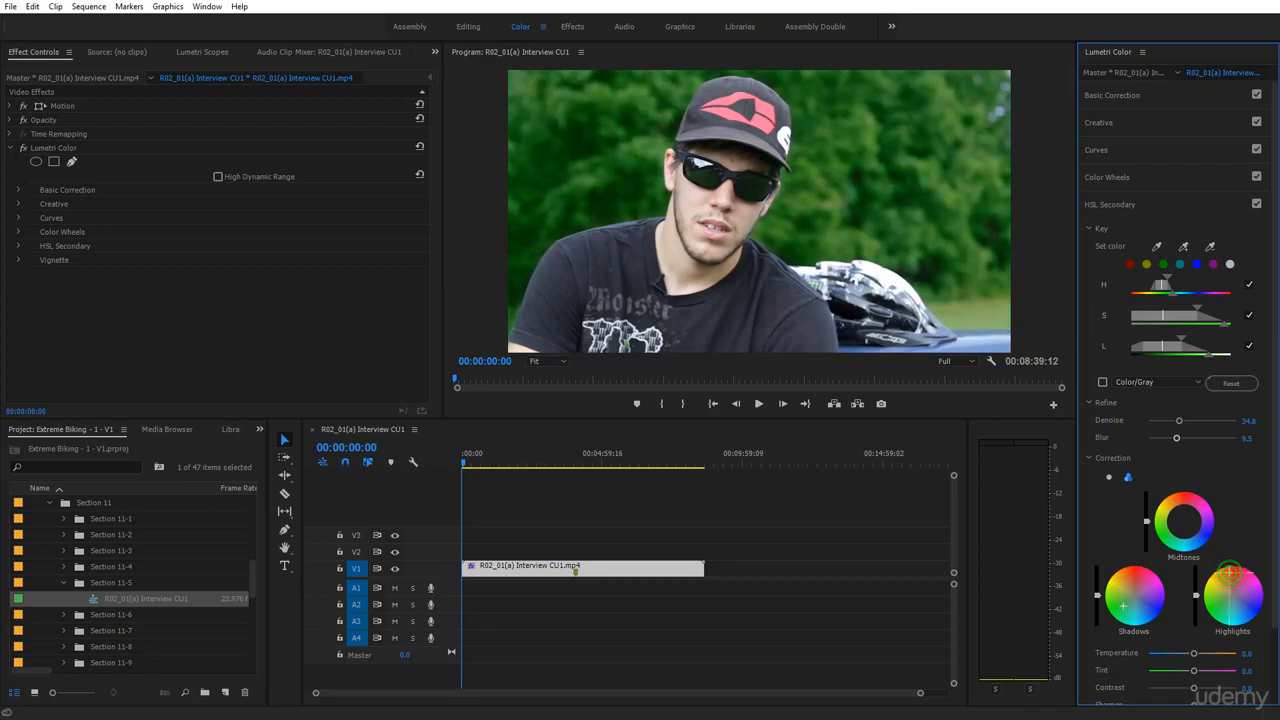
Tint the foliage highlights and push the midtones strongly blue
{"action": "left_click_drag", "start_coordinate": [1230, 577], "coordinate": [1251, 599]}
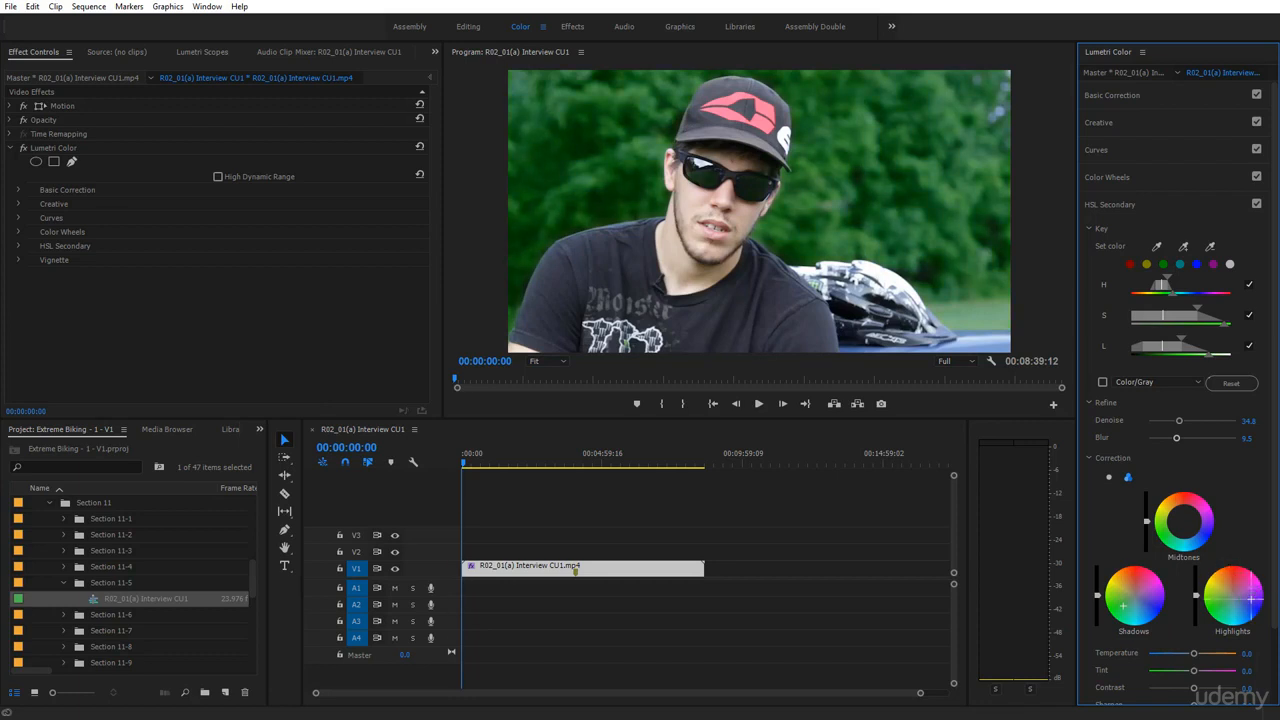
{"action": "left_click_drag", "start_coordinate": [1232, 619], "coordinate": [1212, 611]}
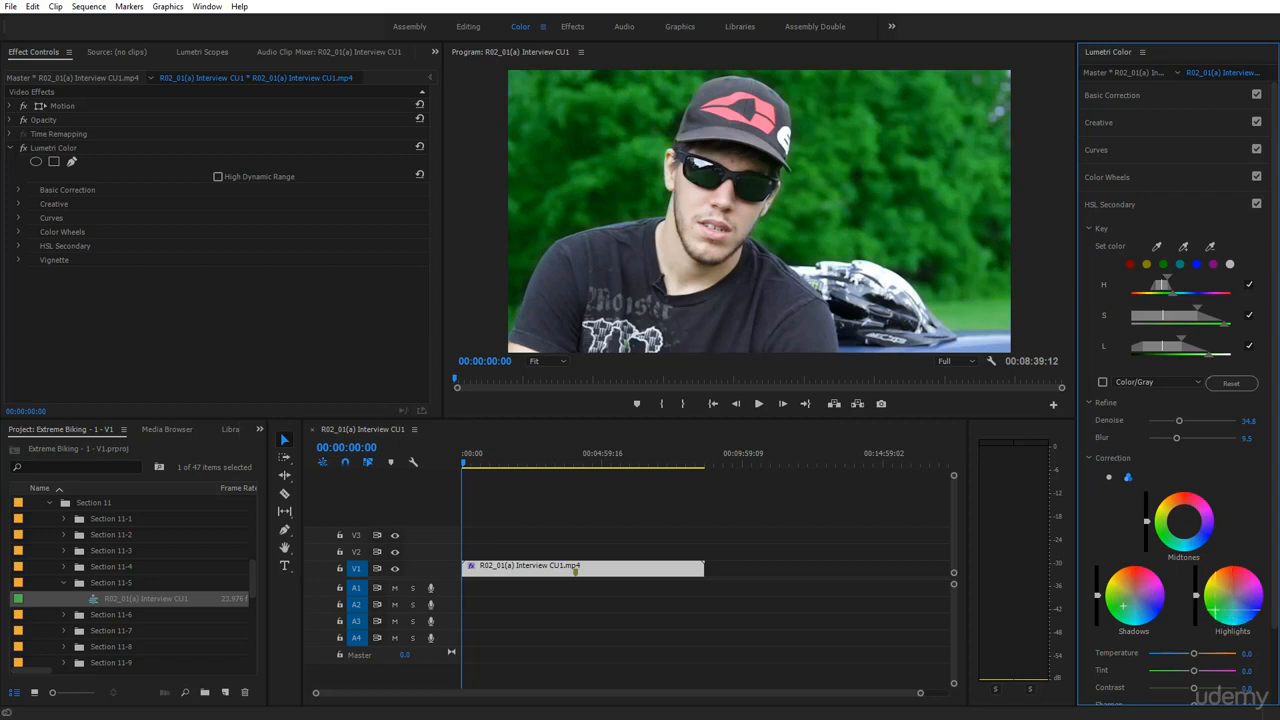
{"action": "left_click", "coordinate": [1208, 532]}
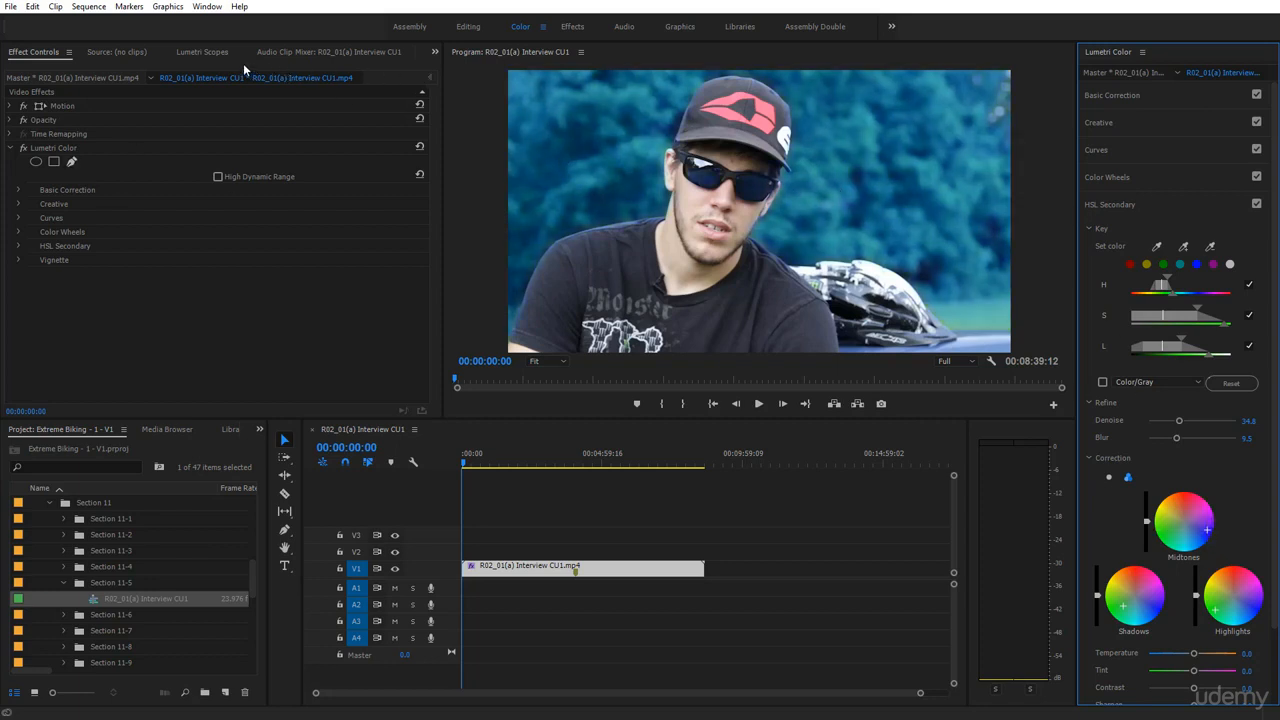
Show Lumetri Scopes and reset the Midtones wheel to neutral after trying a green shift
{"action": "left_click", "coordinate": [202, 51]}
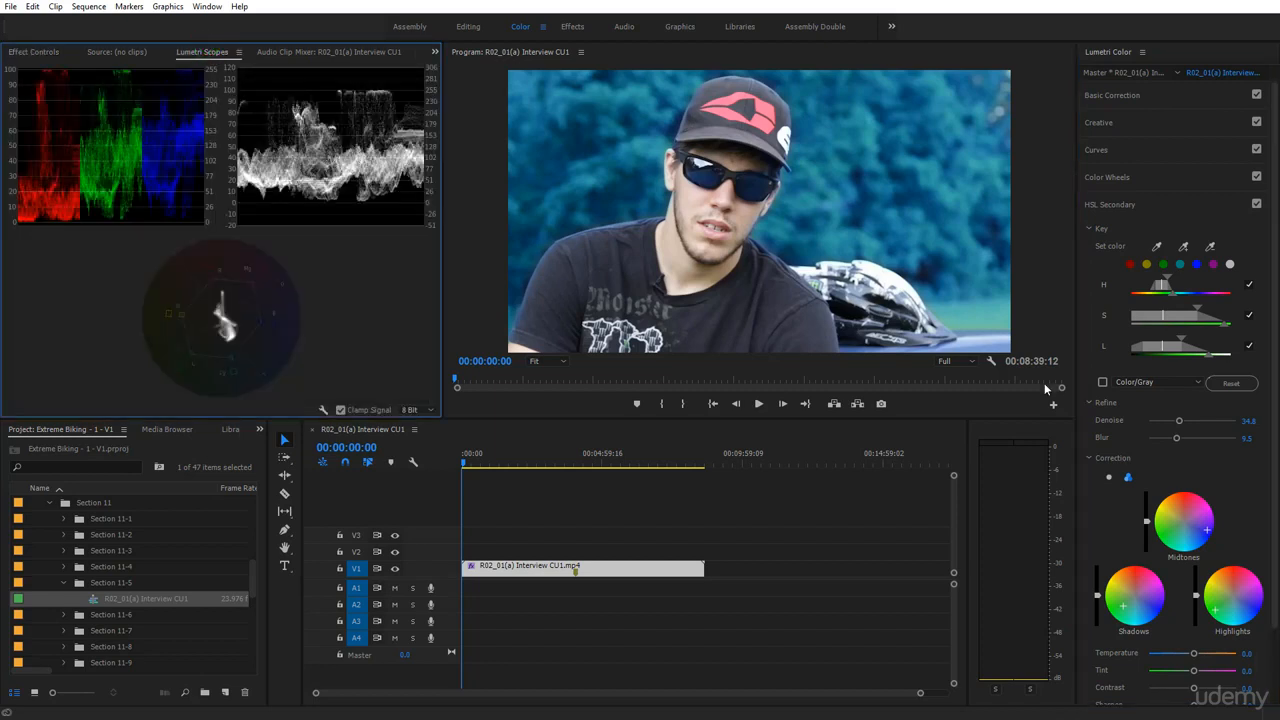
{"action": "double_click", "coordinate": [1176, 532]}
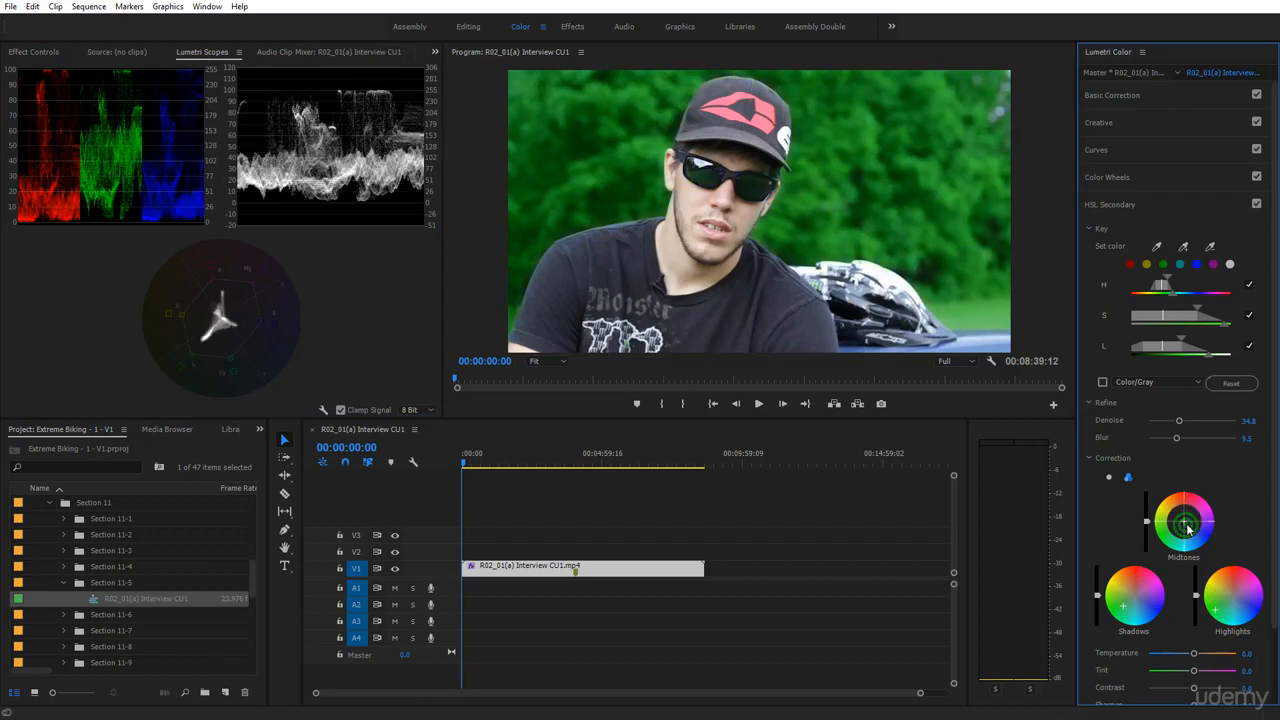
{"action": "left_click_drag", "start_coordinate": [1170, 540], "coordinate": [1172, 536]}
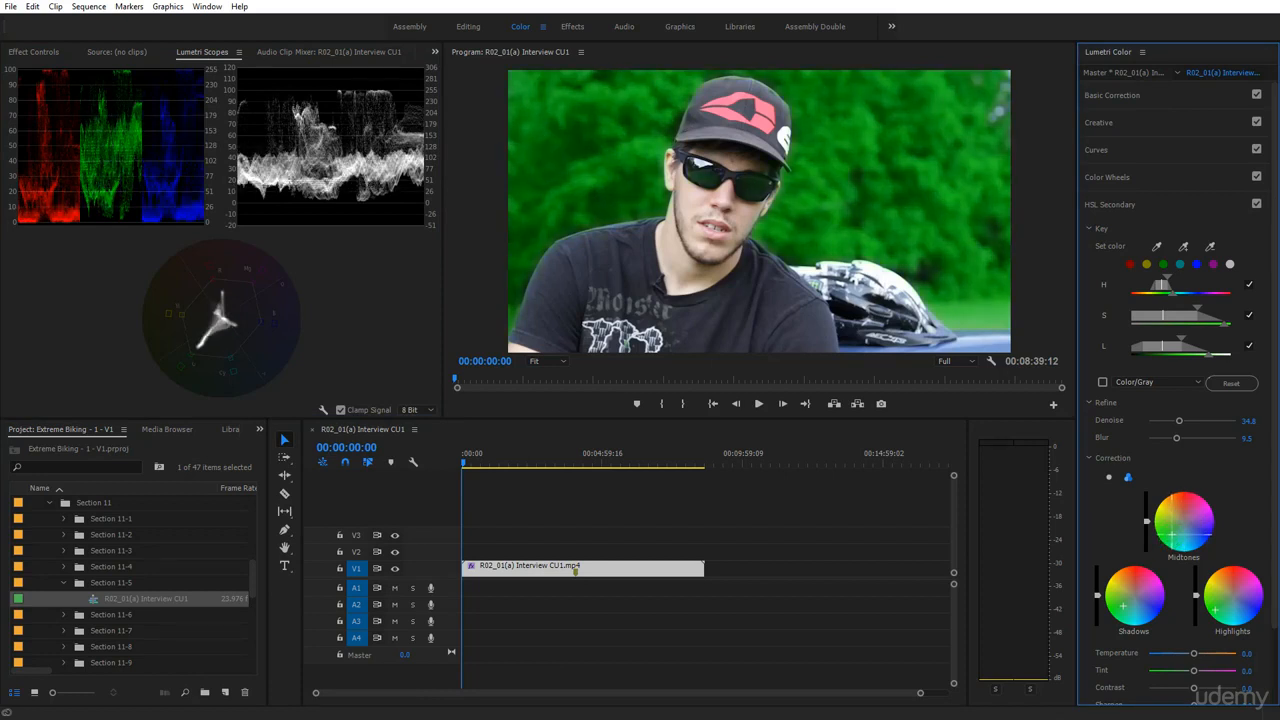
{"action": "double_click", "coordinate": [1172, 536]}
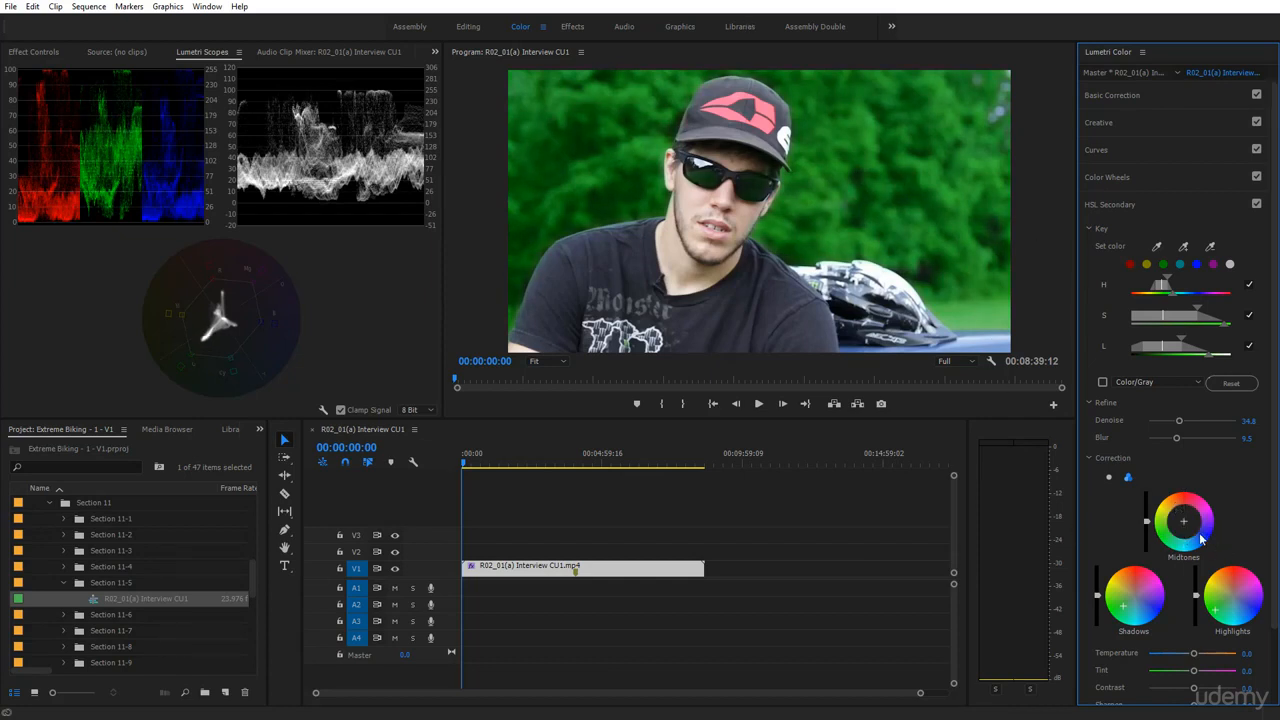
{"action": "scroll", "coordinate": [1168, 528], "scroll_direction": "down", "scroll_amount": 2}
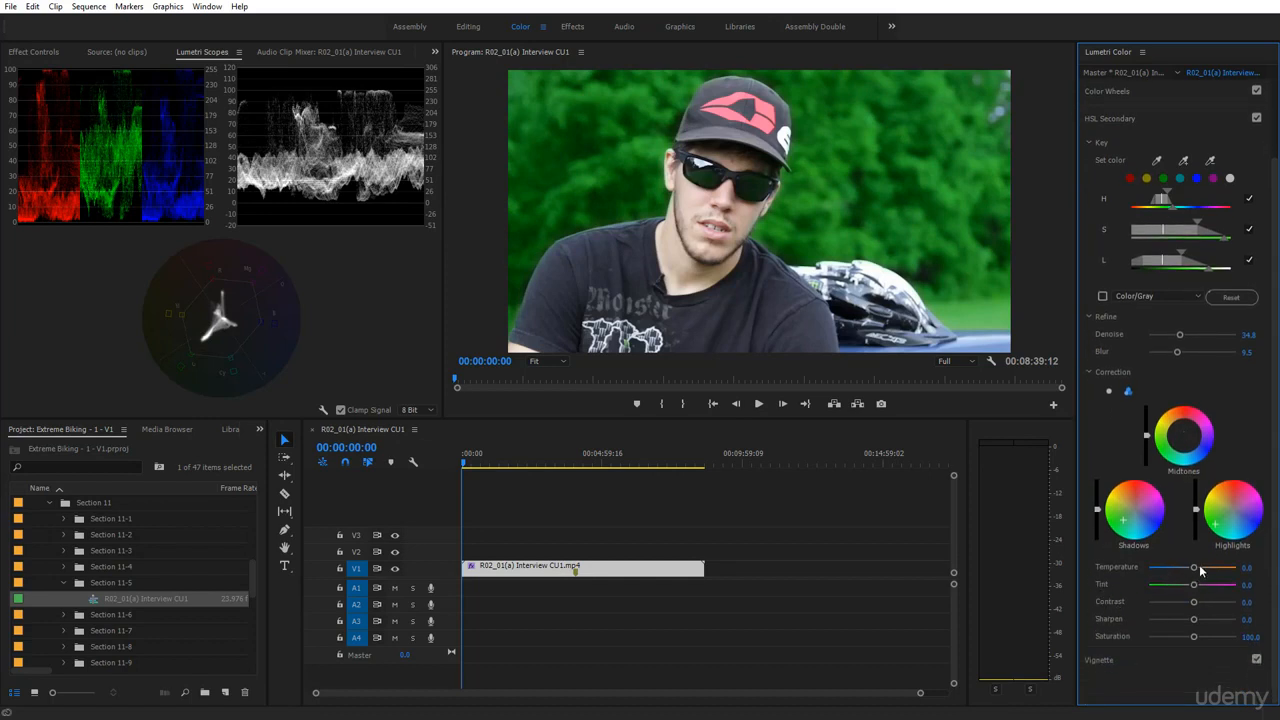
Try and reset Temperature, then set the foliage Tint to -47.0
{"action": "left_click_drag", "start_coordinate": [1200, 570], "coordinate": [1225, 578]}
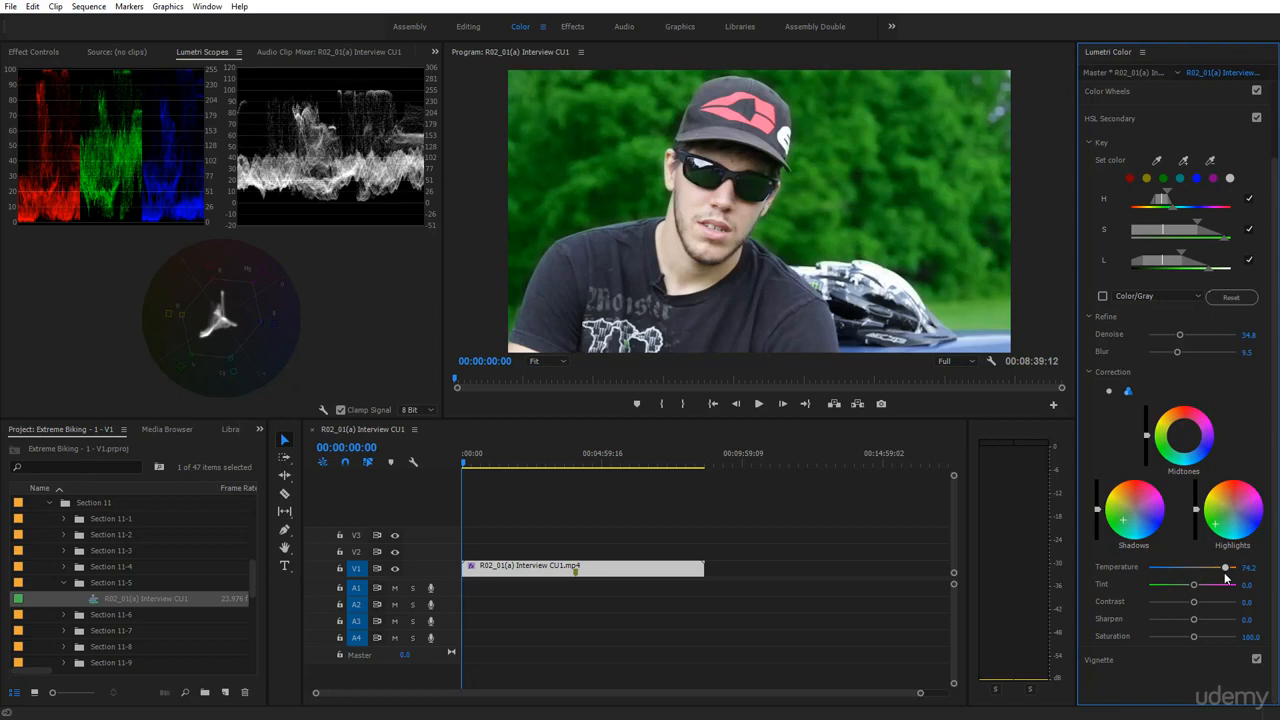
{"action": "left_click_drag", "start_coordinate": [1130, 518], "coordinate": [1131, 516]}
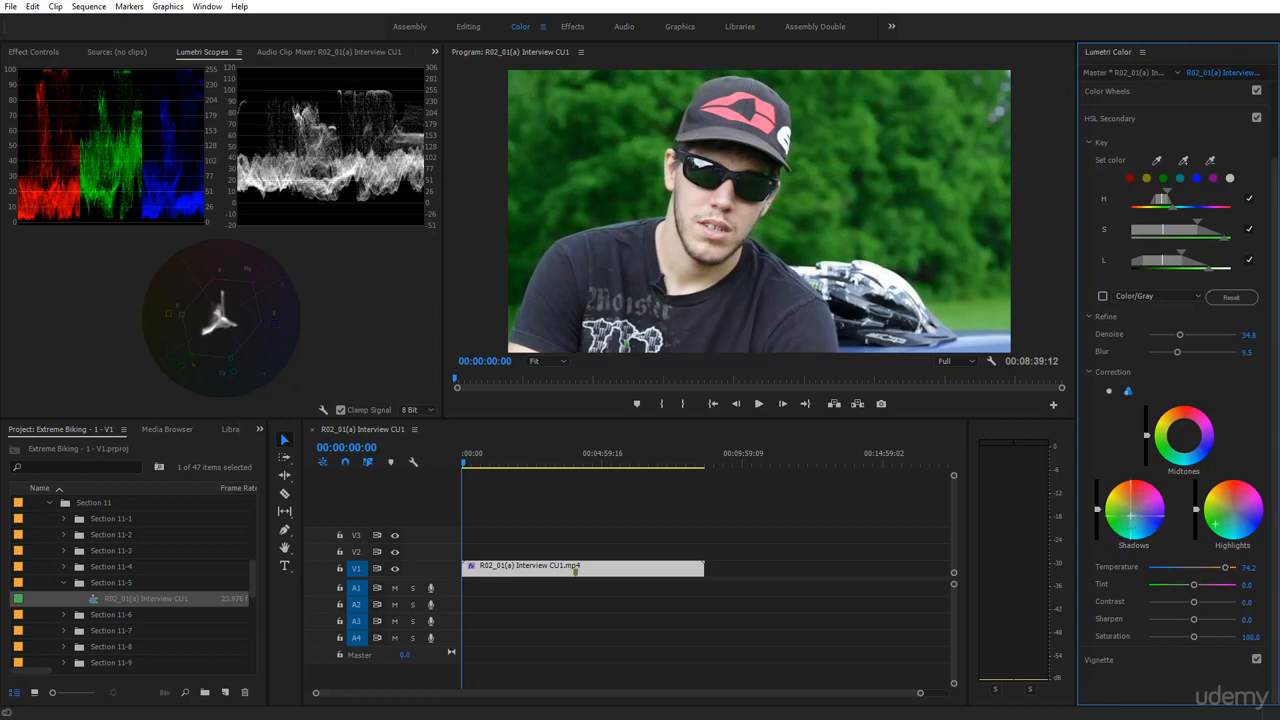
{"action": "double_click", "coordinate": [1225, 567]}
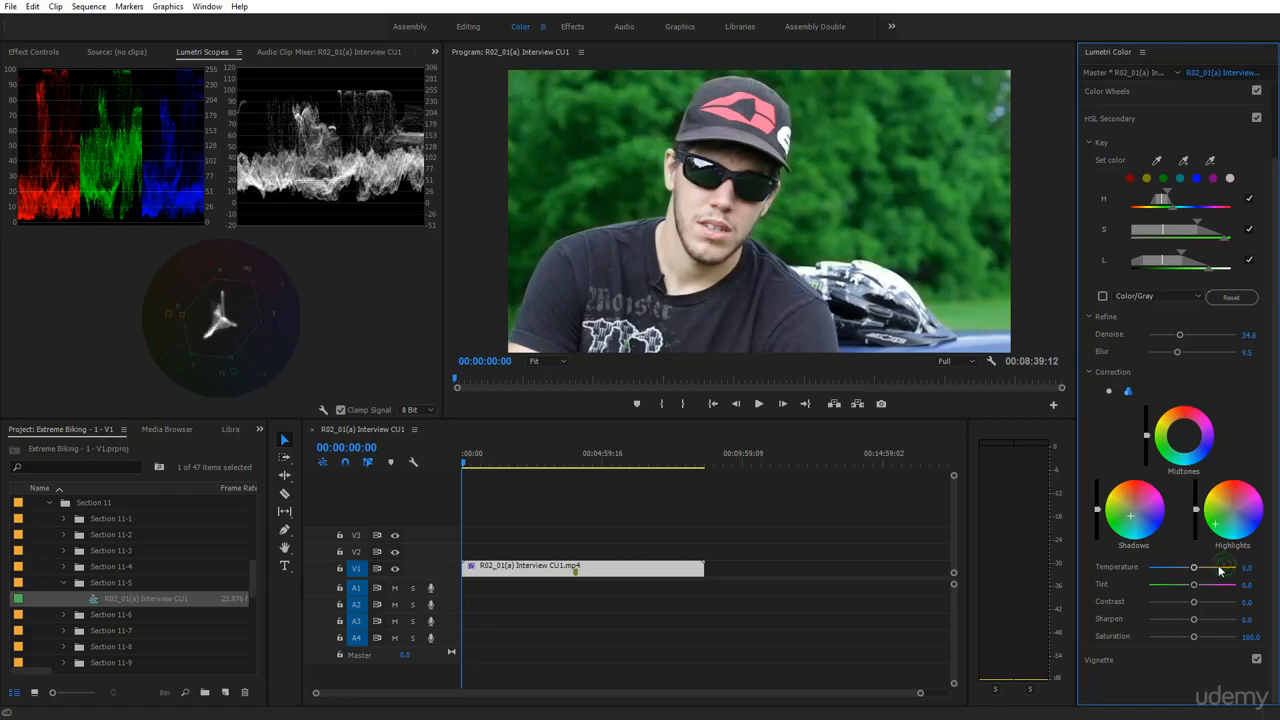
{"action": "left_click_drag", "start_coordinate": [1193, 584], "coordinate": [1257, 611]}
{"action": "double_click", "coordinate": [1185, 587]}
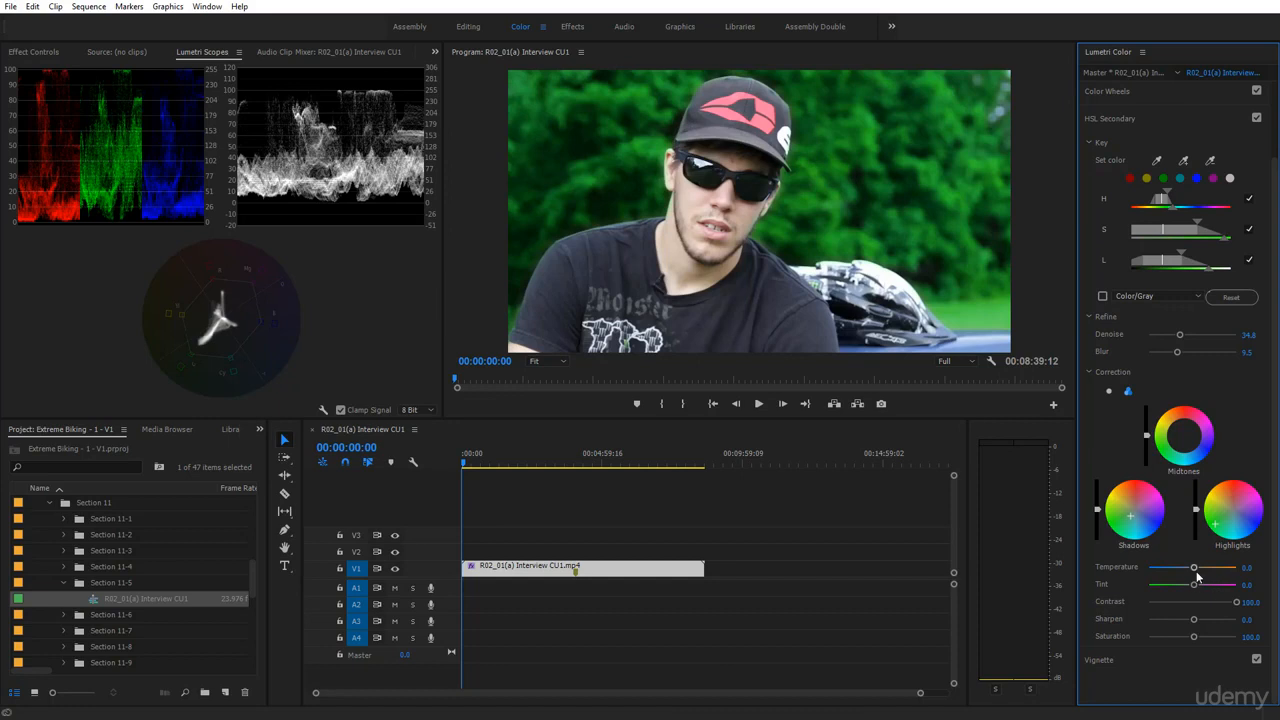
{"action": "left_click_drag", "start_coordinate": [1193, 587], "coordinate": [1213, 636]}
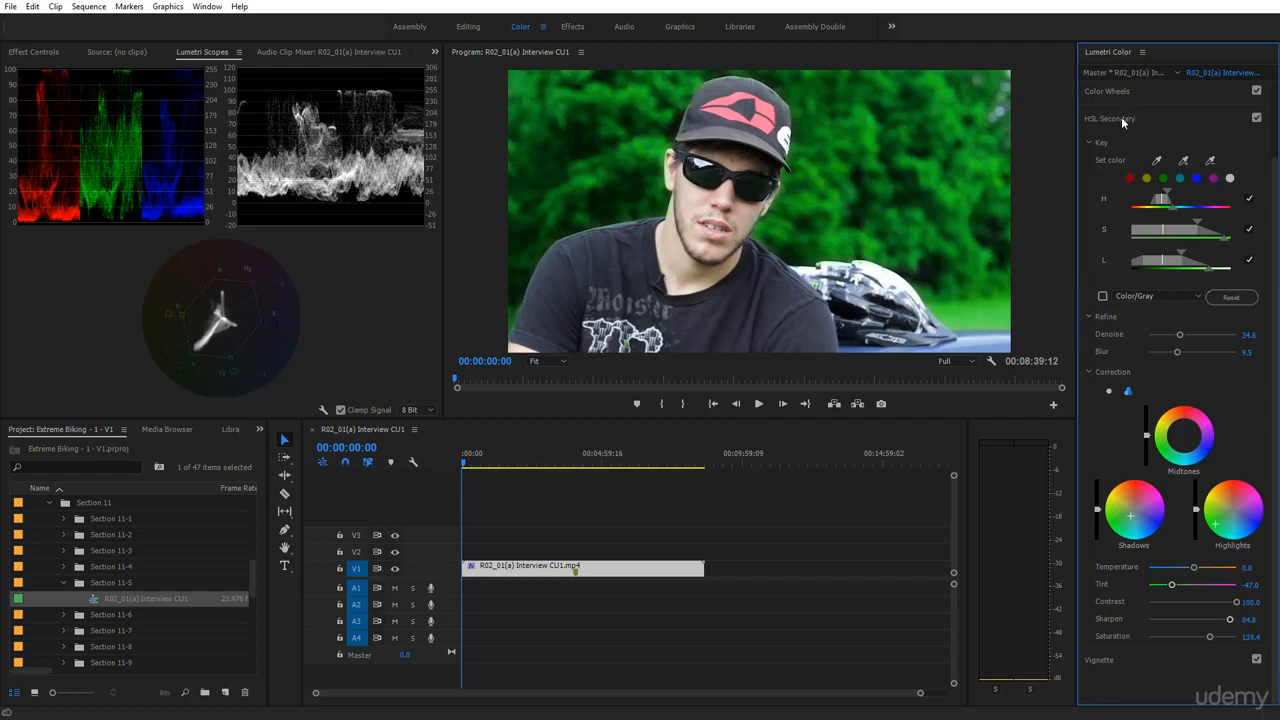
Compare the clip with HSL Secondary off and on, leave it enabled, and save the project
{"action": "left_click", "coordinate": [1255, 118]}
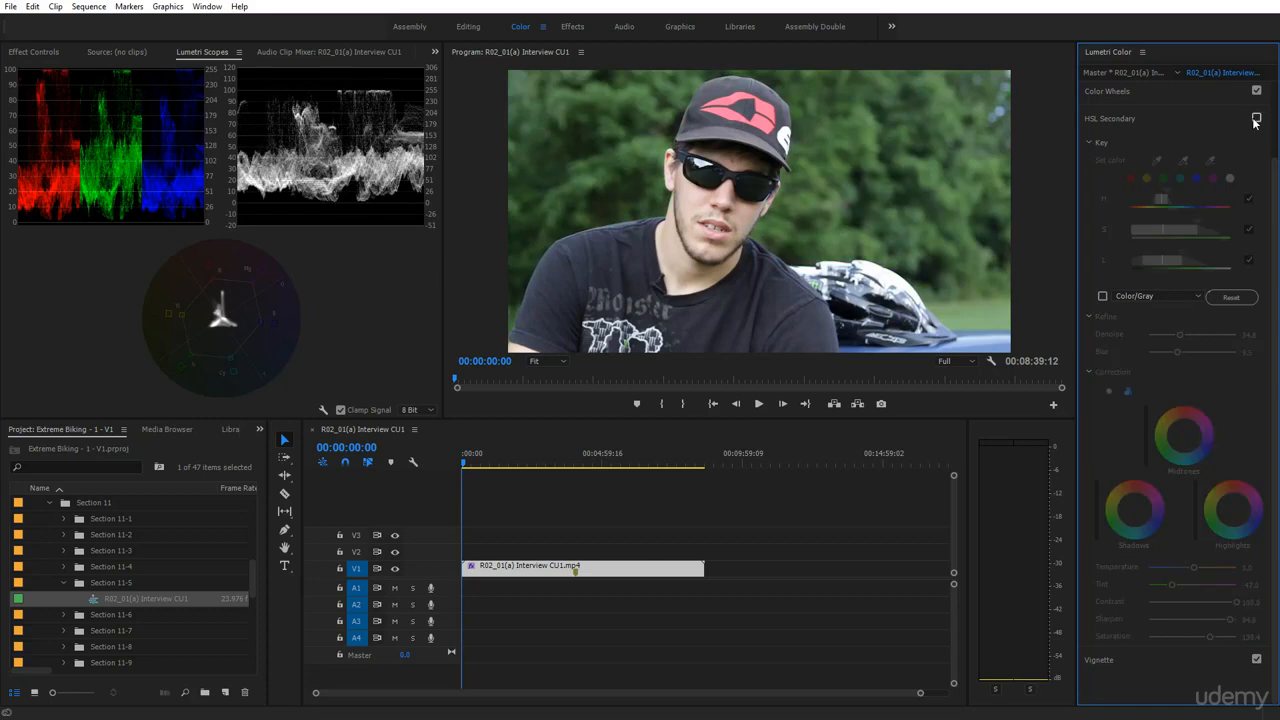
{"action": "left_click", "coordinate": [1255, 118]}
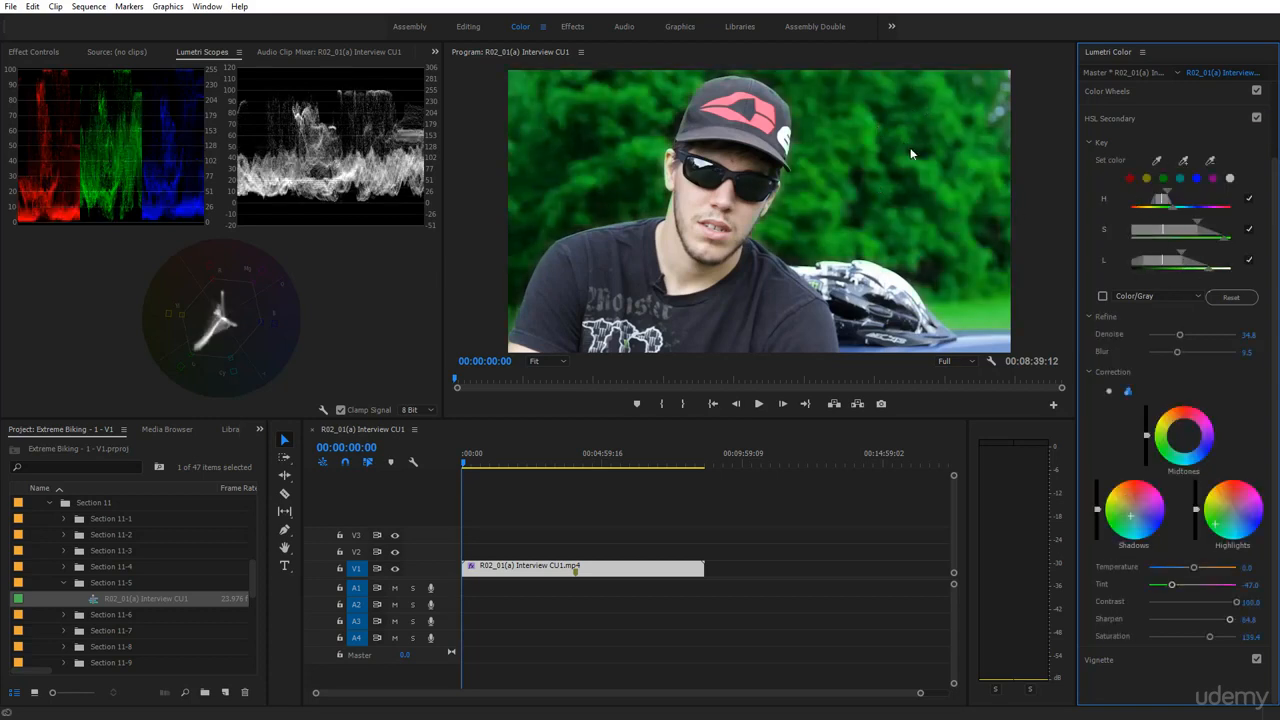
{"action": "key", "text": "ctrl+s"}
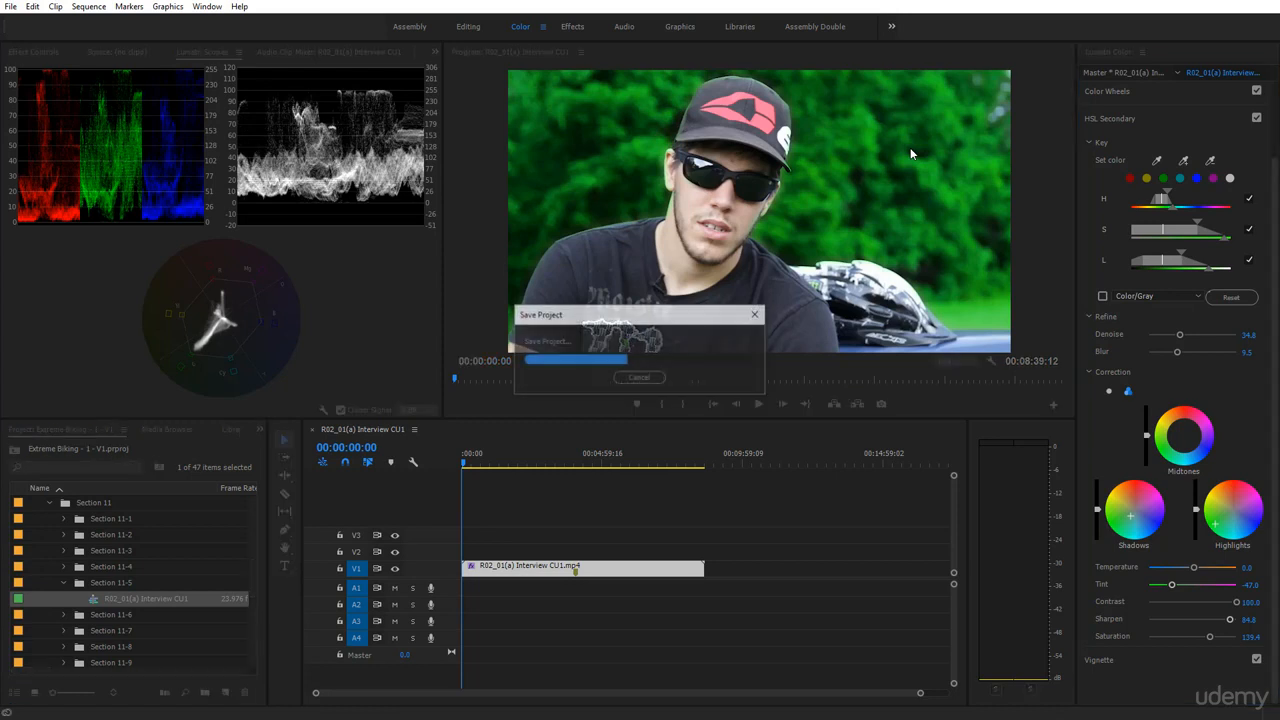